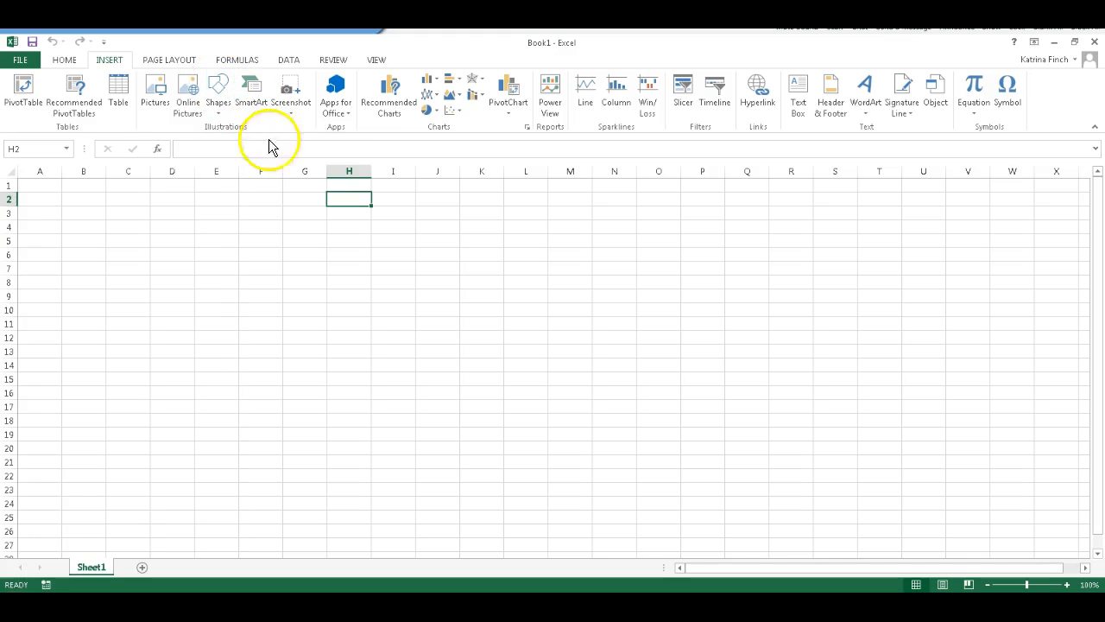
Add a page header to the sheet and enter the author's full name in its left section
click(114, 59)
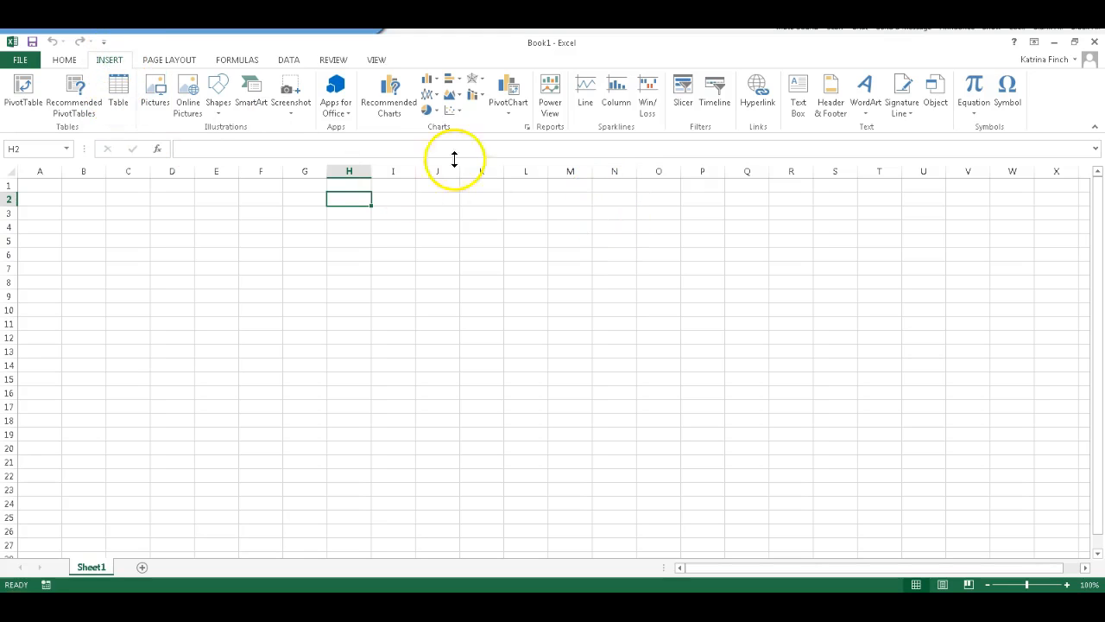
click(832, 110)
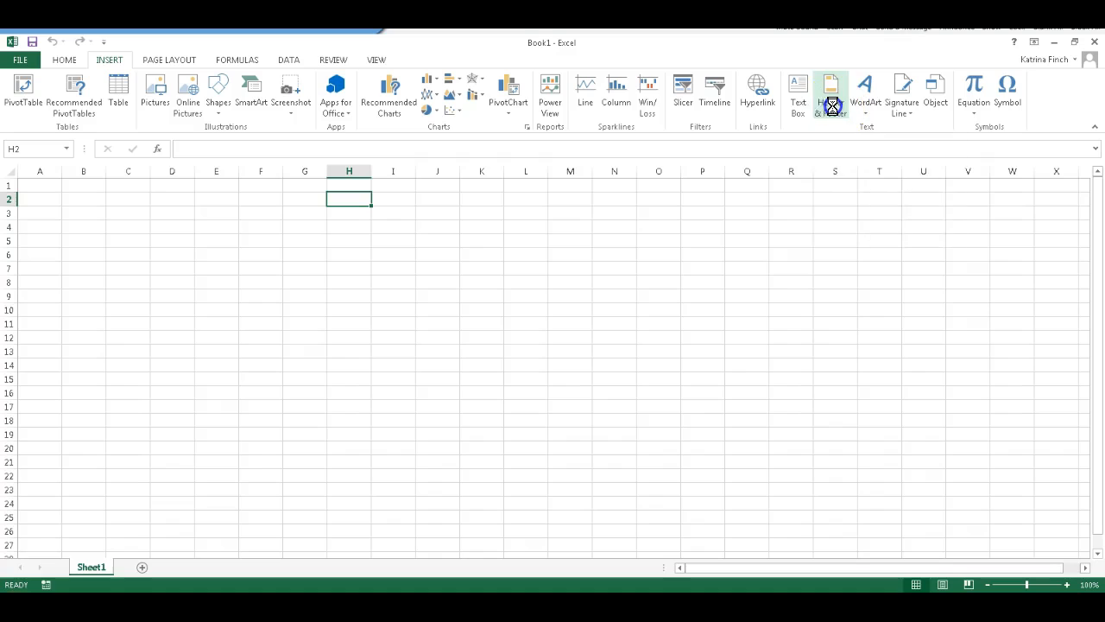
click(167, 250)
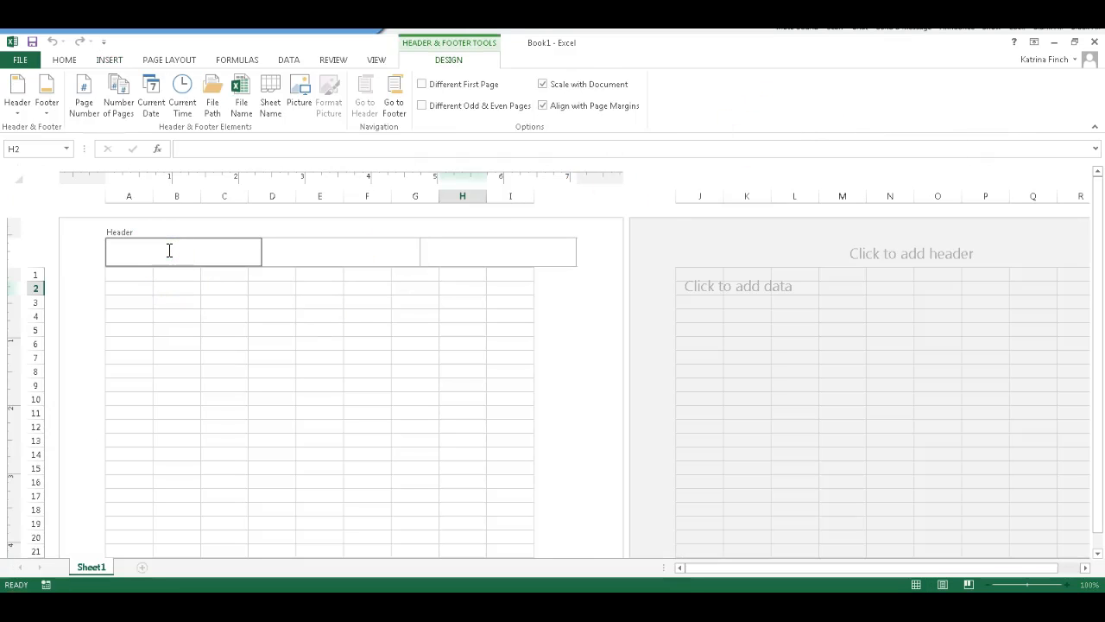
text(Katrina Finch)
key(Tab)
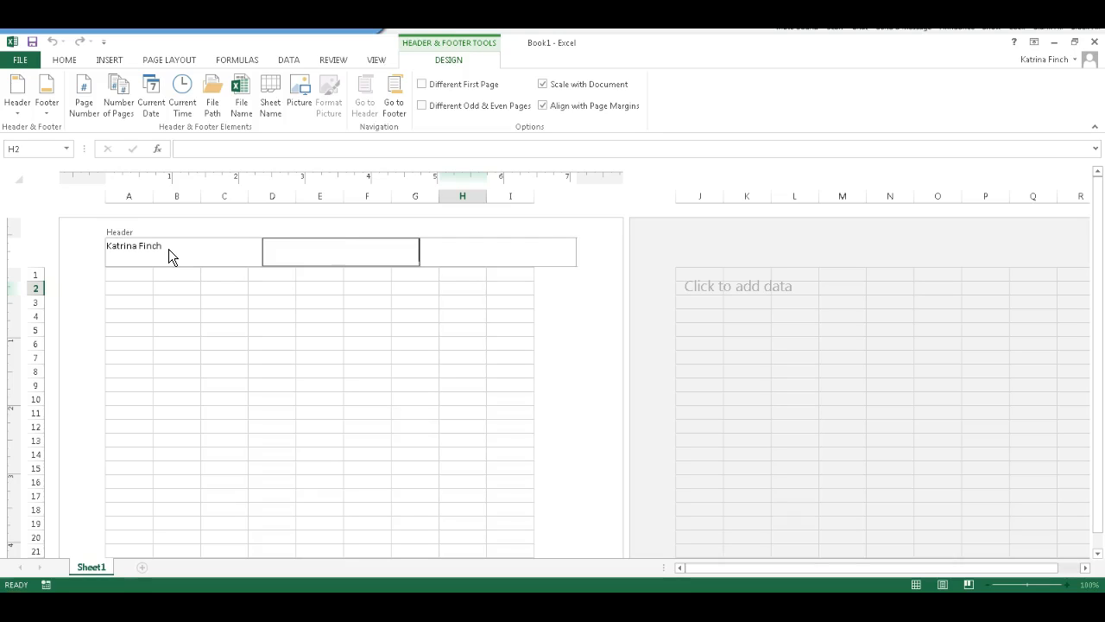
Enter Spreadsheet Formatting in the header's center section and November 9, 2015 in its right section
text(Spreadsheet)
text( Formattin)
text(g)
key(Tab)
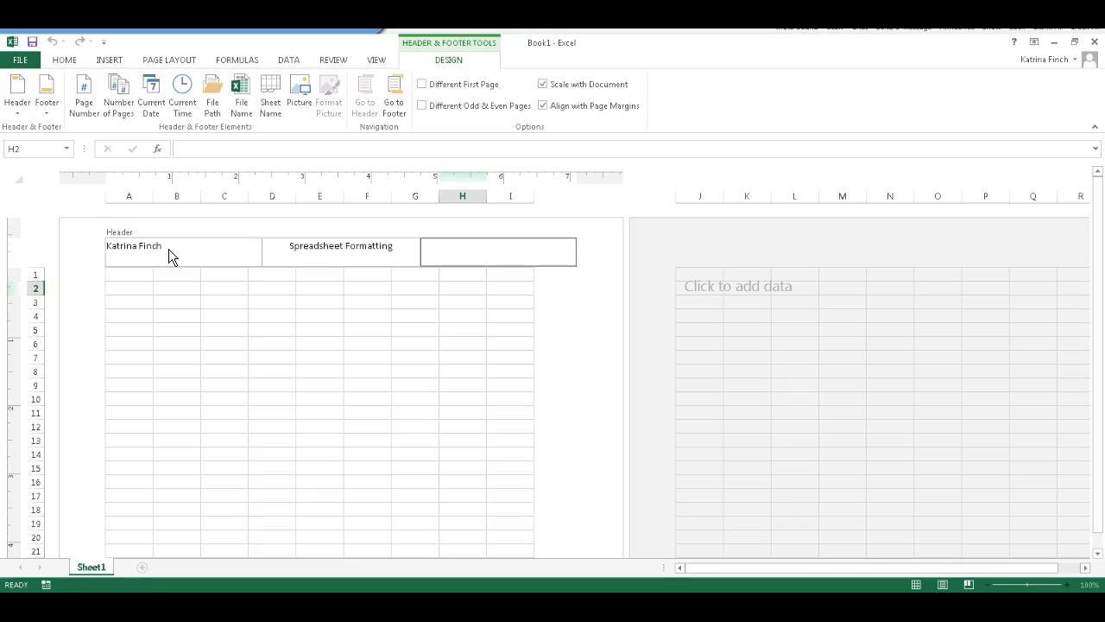
text(November 9, 2015)
click(128, 272)
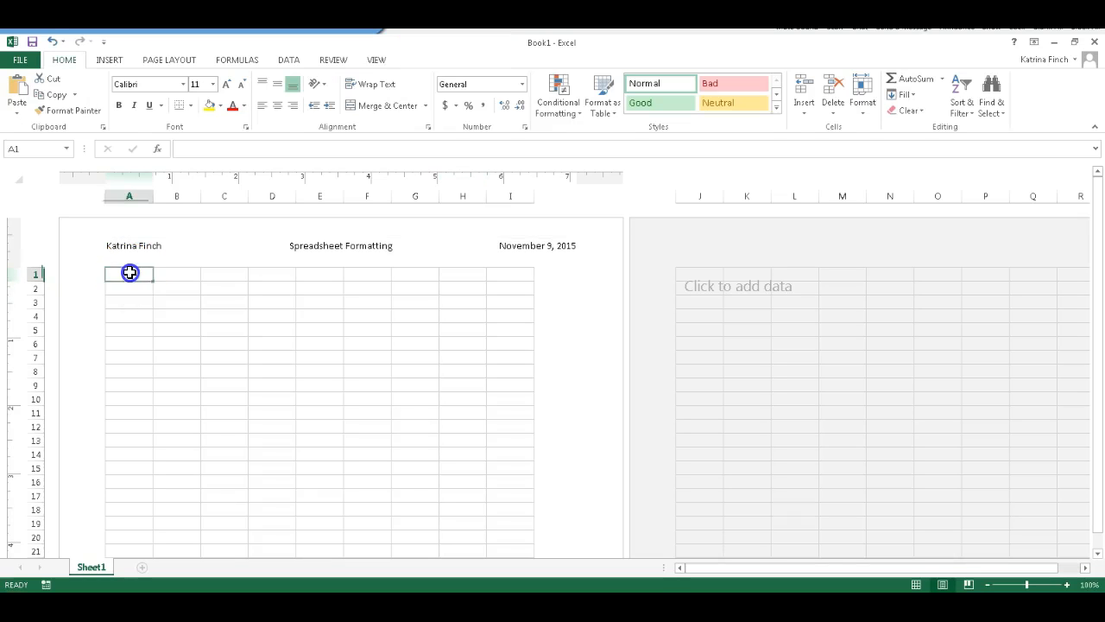
Return the sheet to Normal view and enter INVOICE in cell A1
click(377, 59)
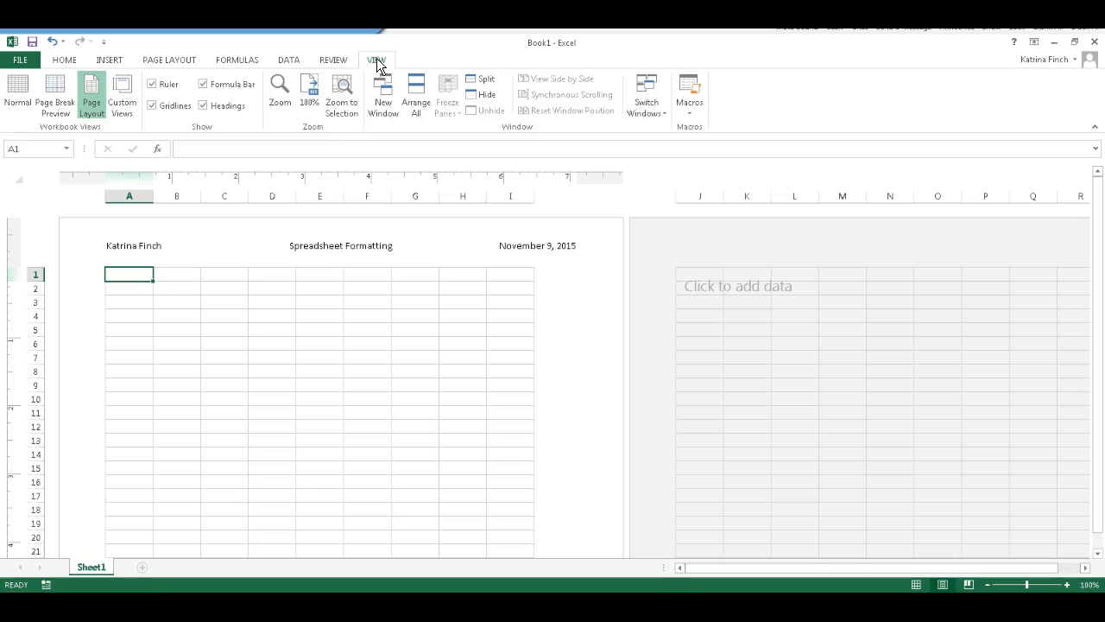
click(25, 103)
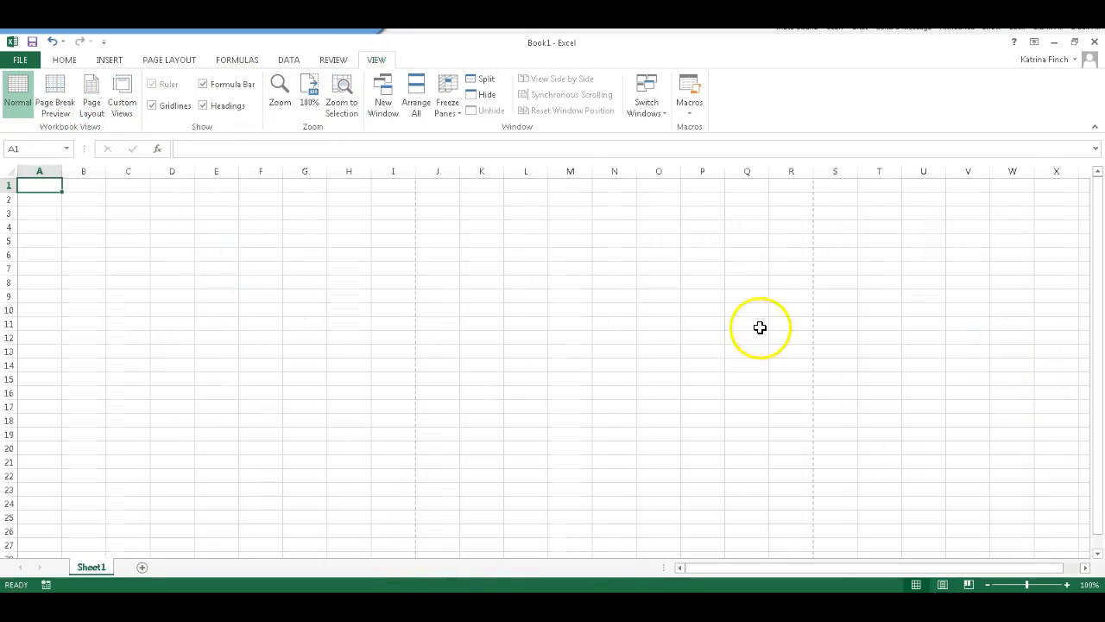
click(34, 186)
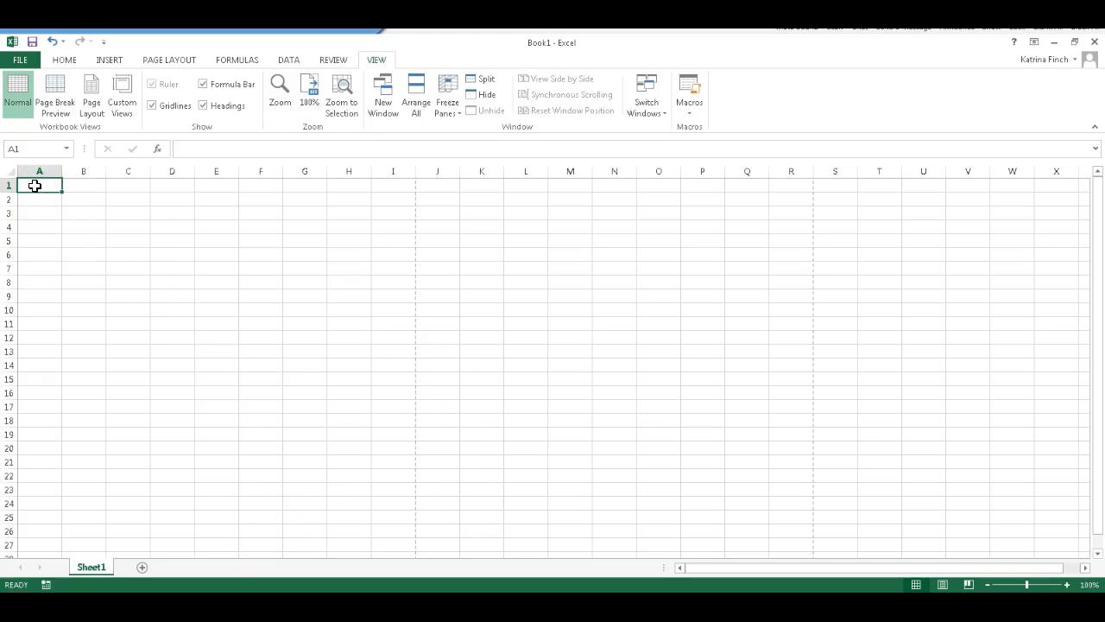
text(INVOICE)
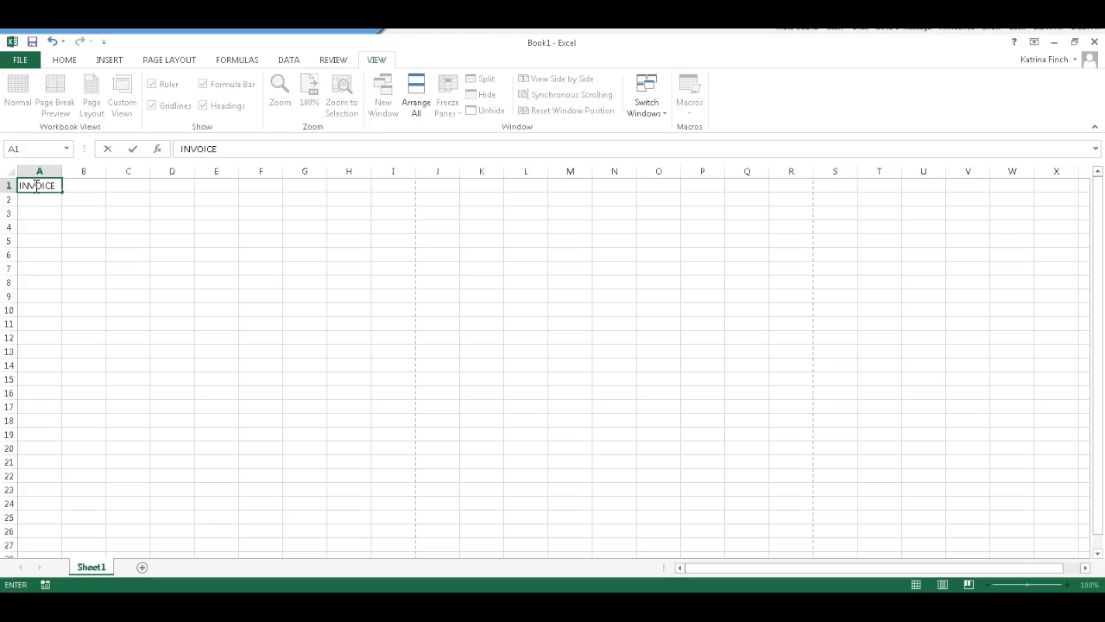
click(32, 246)
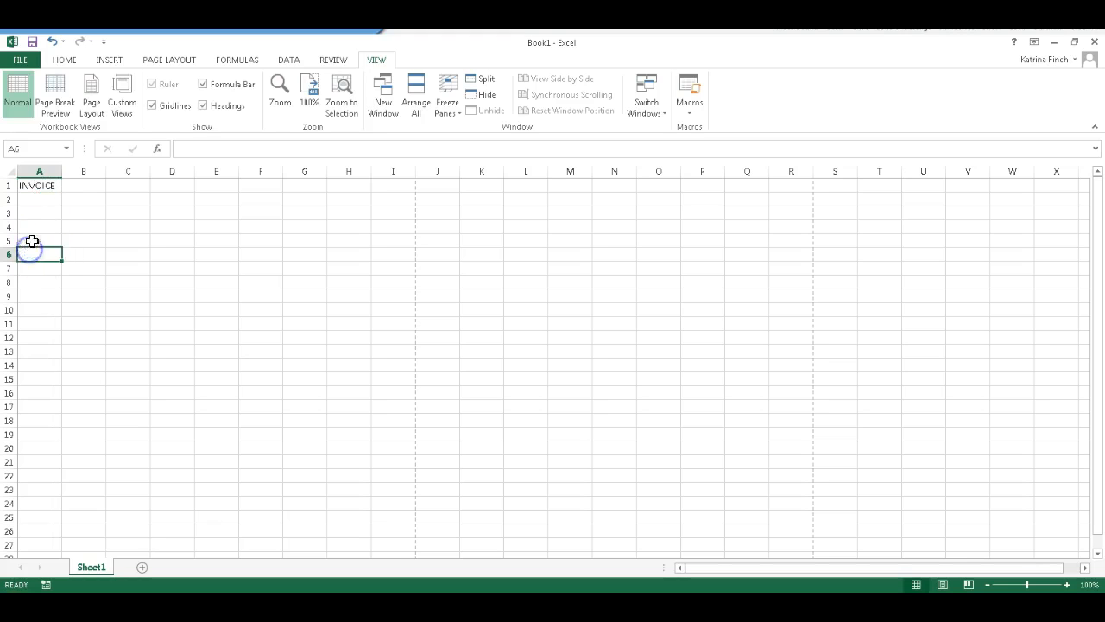
Make the INVOICE title in cell A1 bold
click(40, 185)
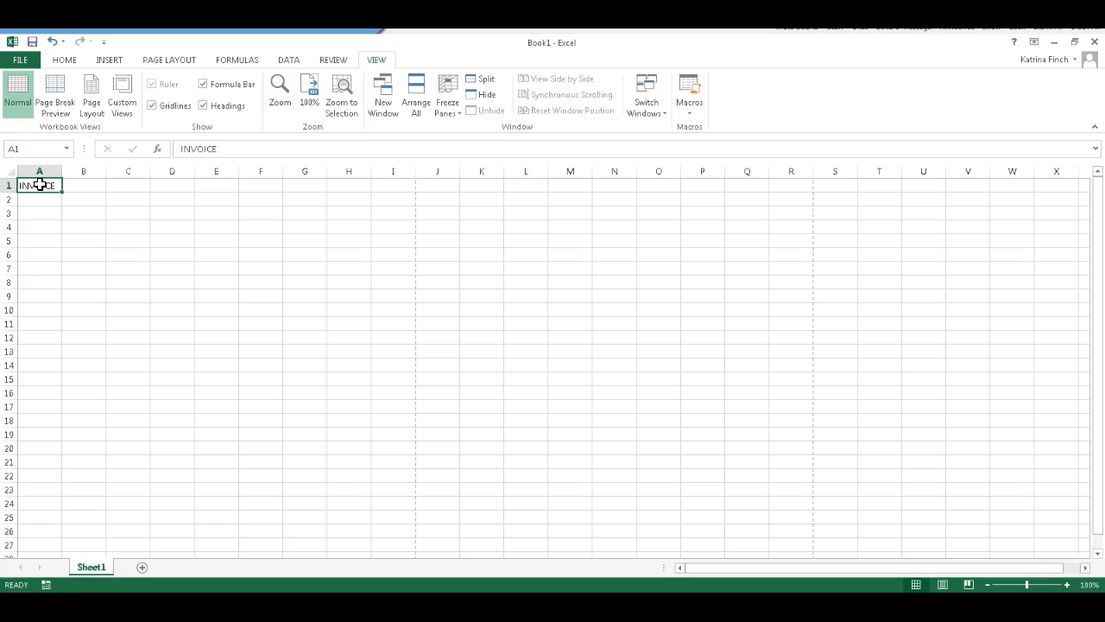
click(37, 213)
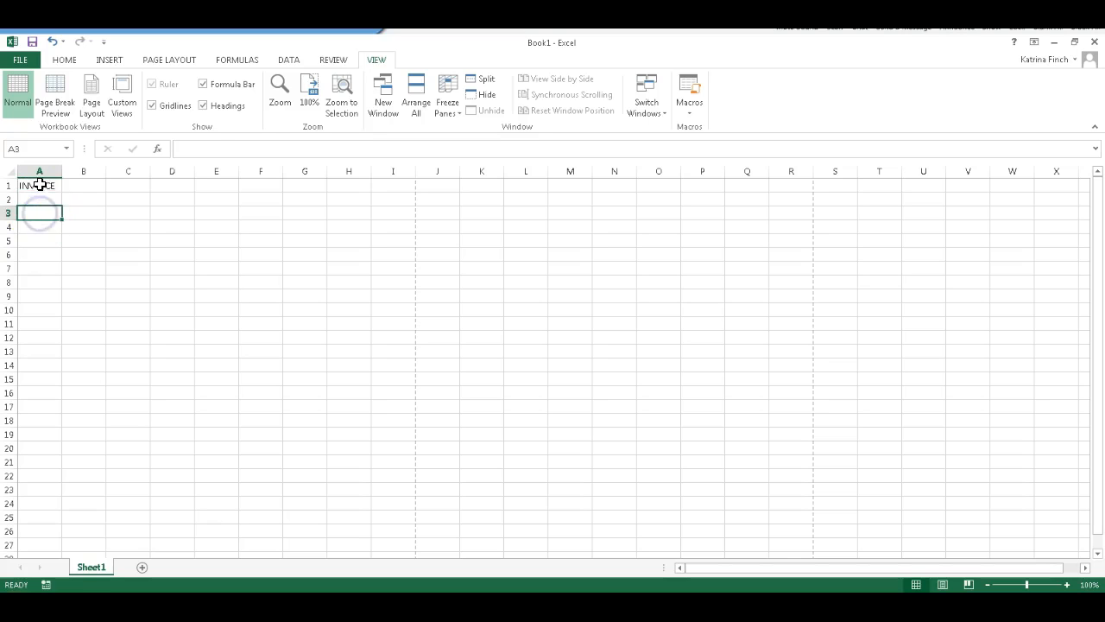
click(40, 185)
click(64, 61)
click(62, 64)
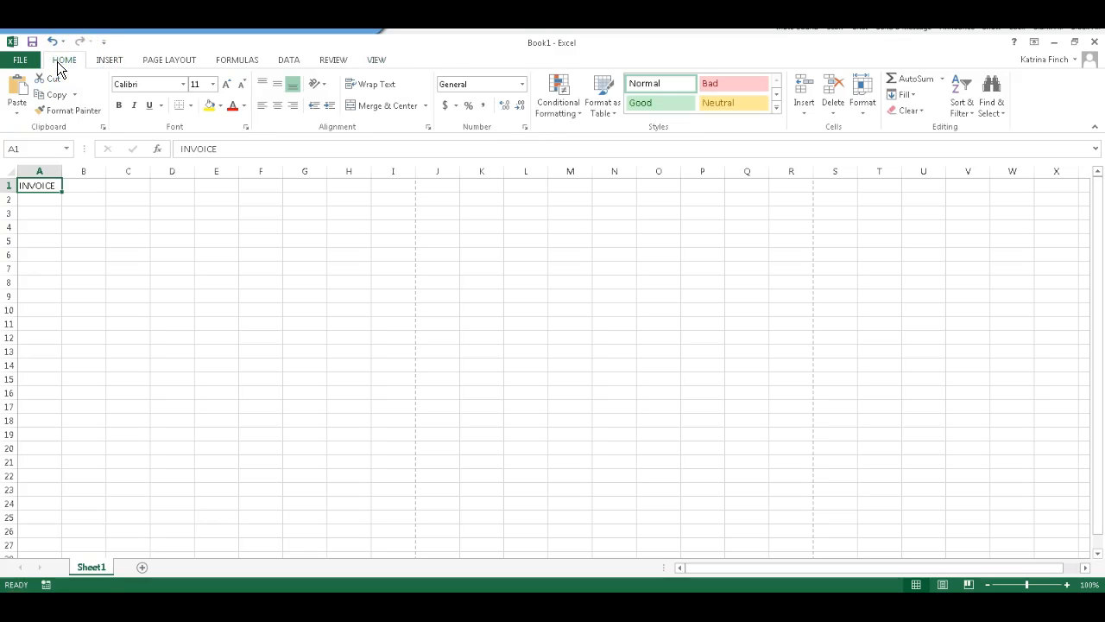
click(119, 106)
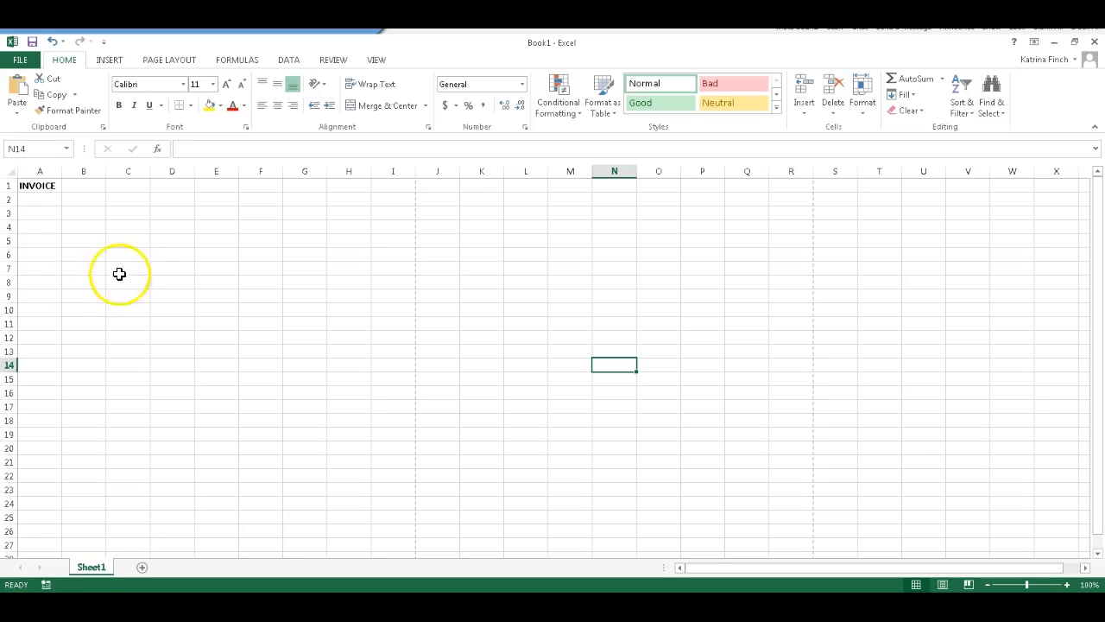
Enter the column heading Item # in cell A3
click(52, 217)
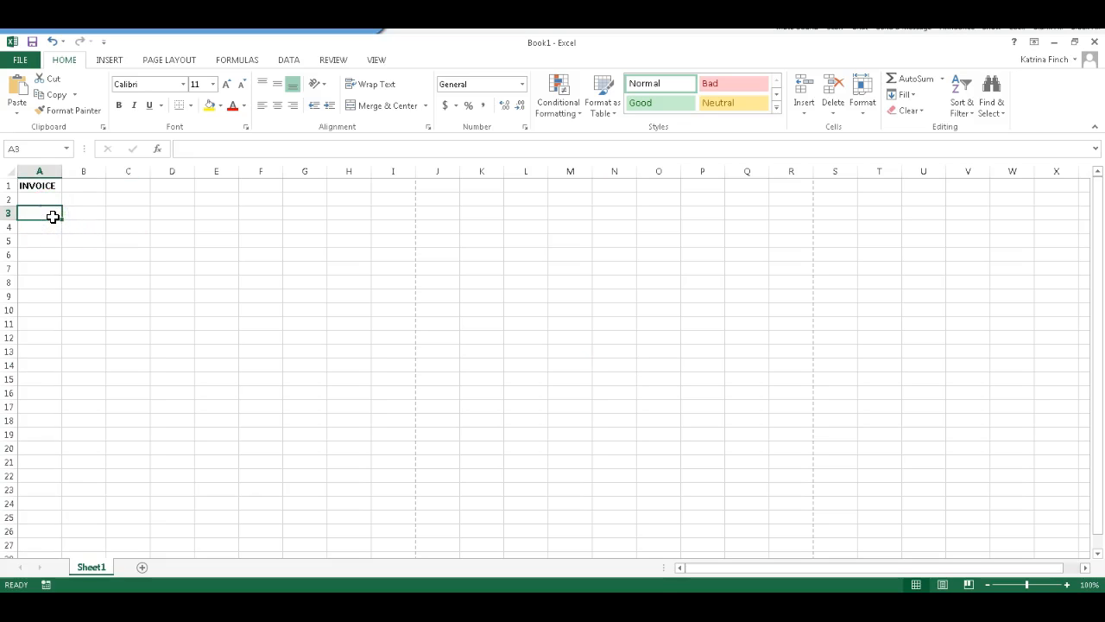
text(Intem)
key(BackSpace)
key(BackSpace)
key(BackSpace)
text(m)
key(BackSpace)
key(BackSpace)
key(BackSpace)
text(tem #)
key(Tab)
Enter the column headings Quantity in cell B3 and Unit in cell C3
text(Quantiy)
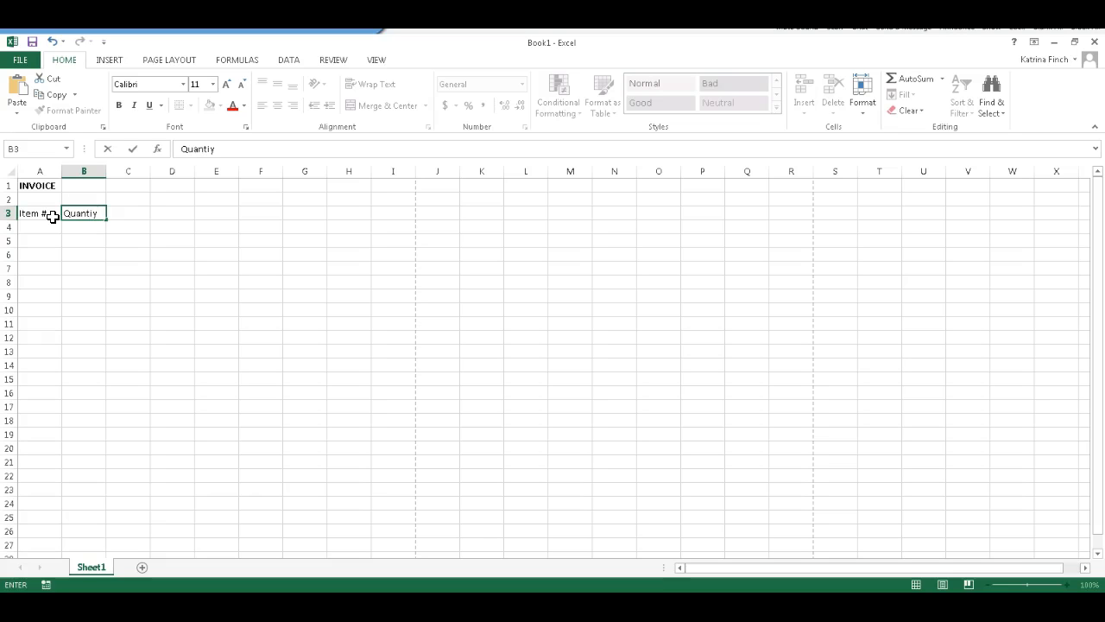
key(BackSpace)
text(ty)
key(Tab)
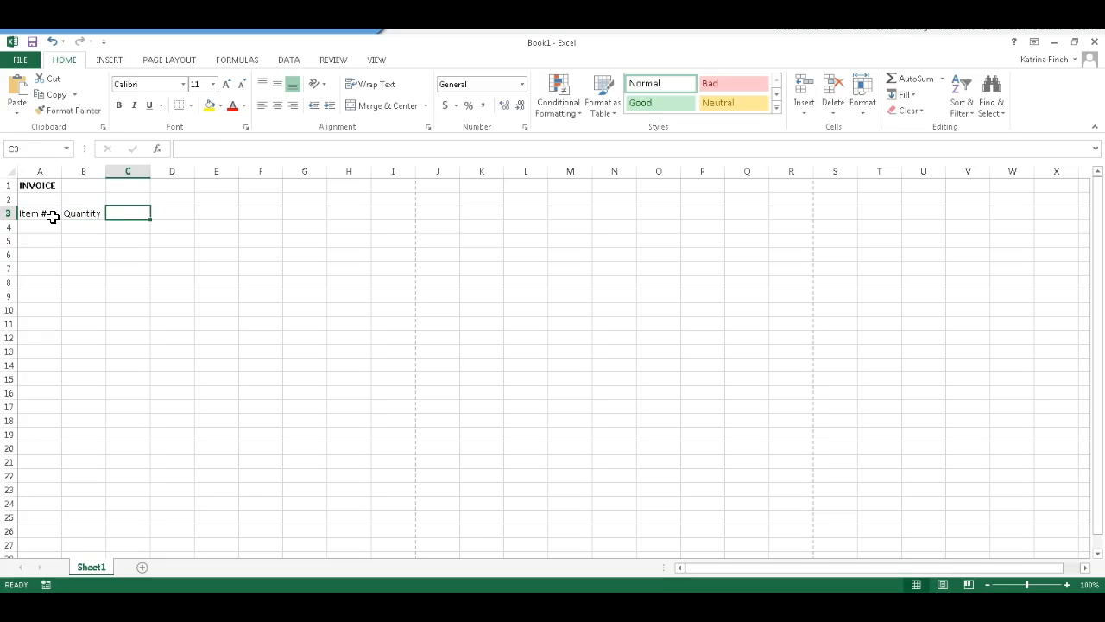
text(Unit)
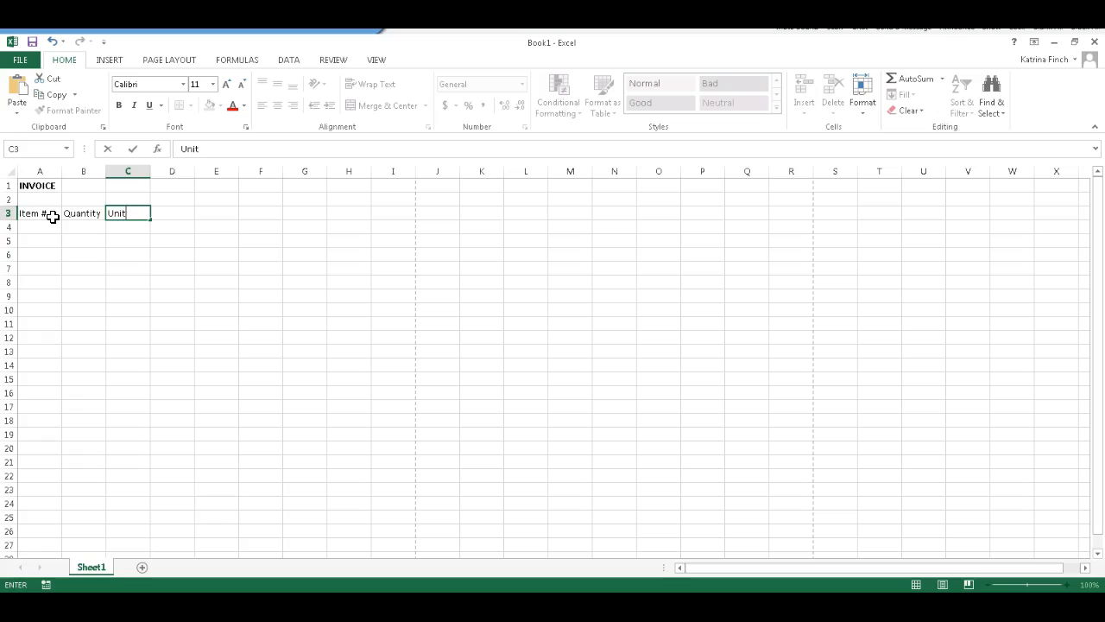
key(Tab)
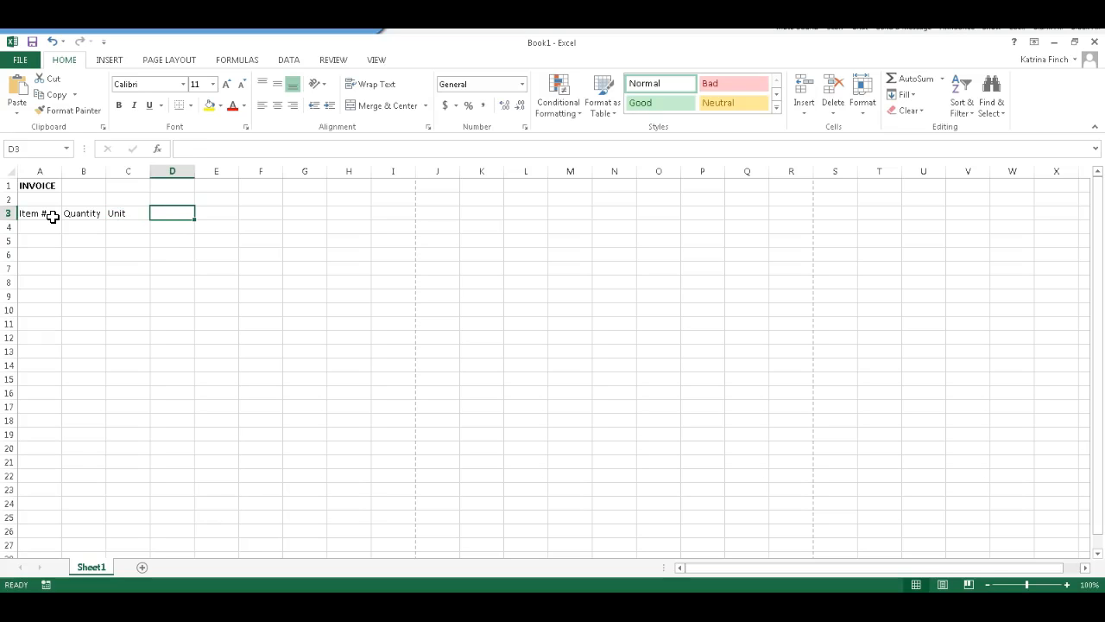
Enter the column heading Description in cell D3
text(Descriop)
key(BackSpace)
key(BackSpace)
text(ption)
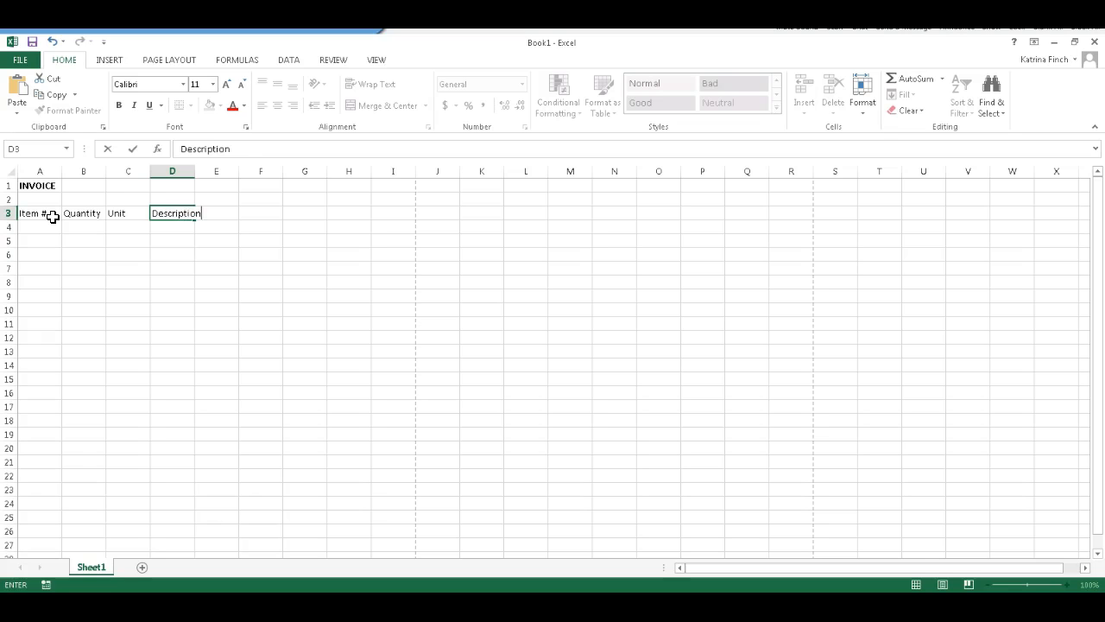
key(Tab)
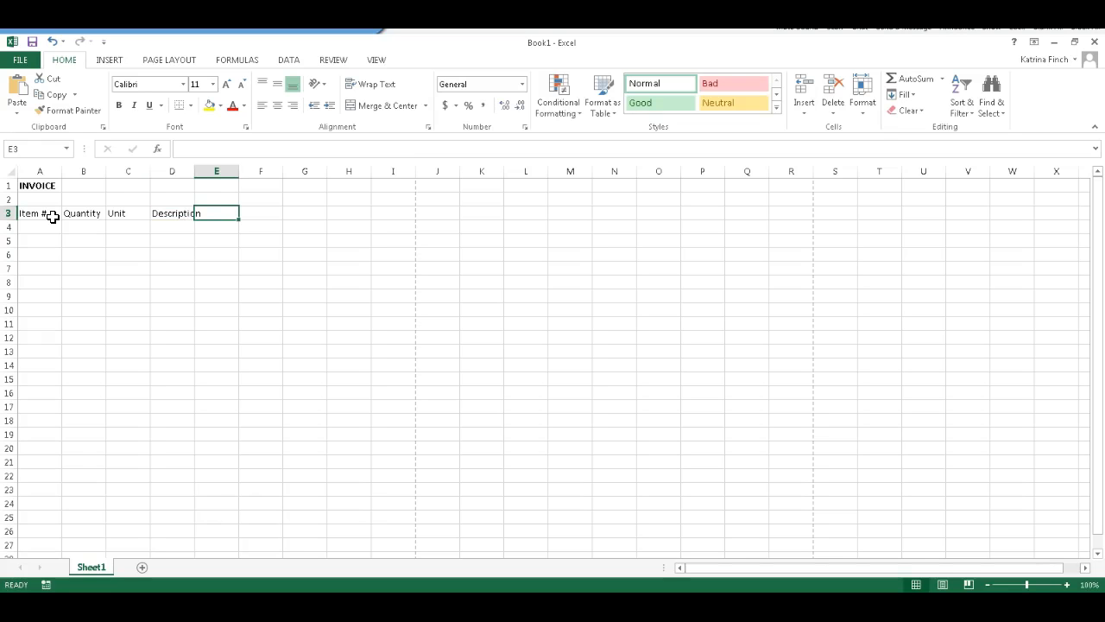
Enter the column headings Unit Price in cell E3 and Amount in cell F3
text(Unite)
key(BackSpace)
text(Price)
key(Tab)
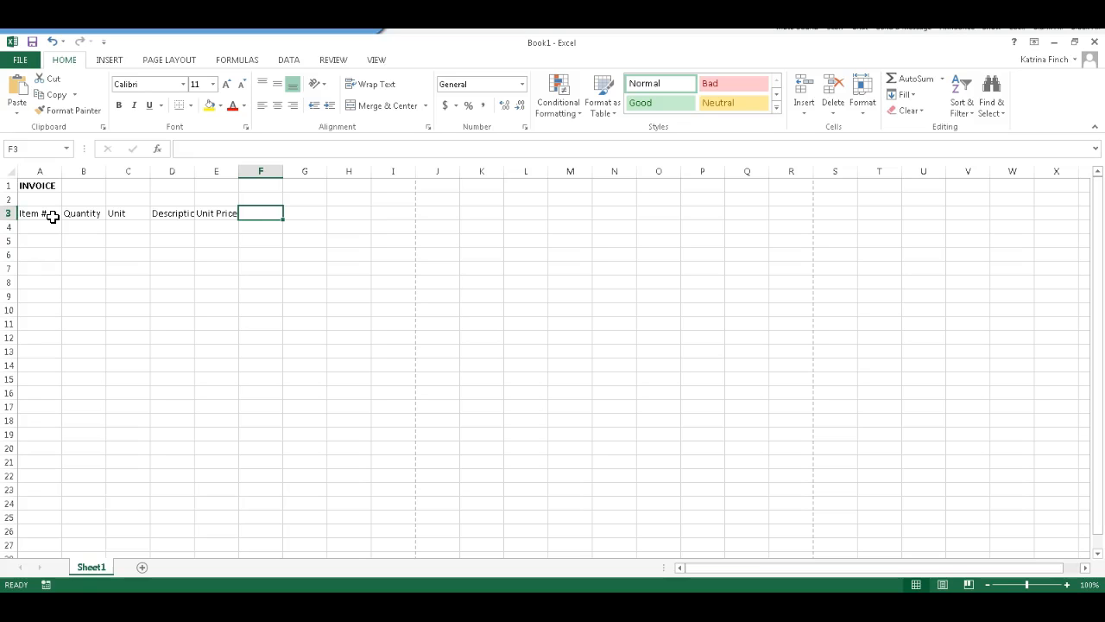
text(Amount)
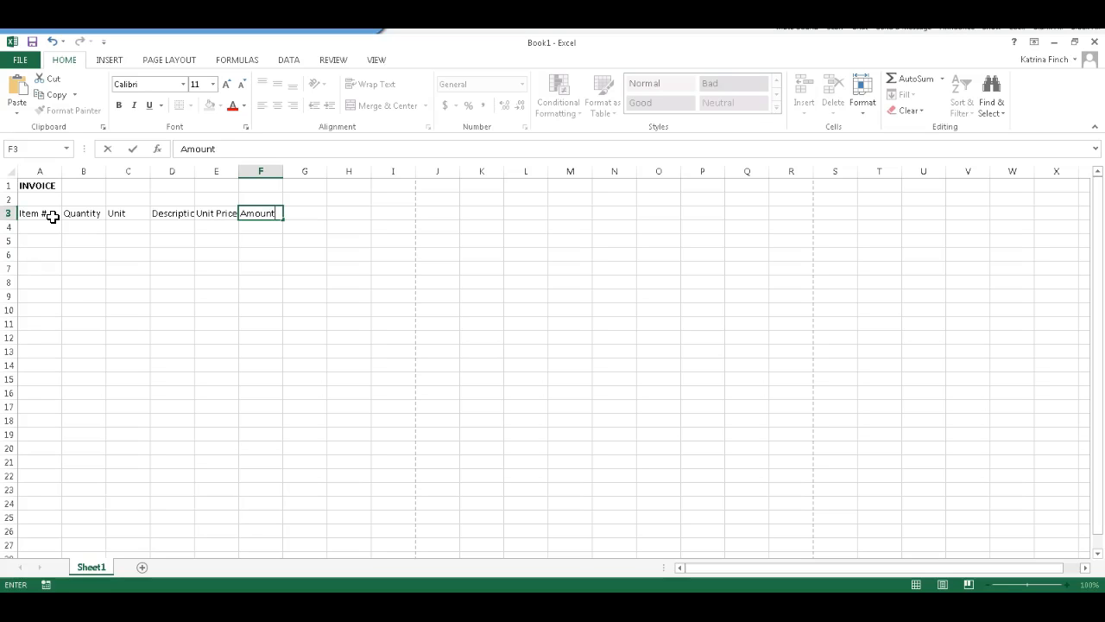
Autofit columns A through F together to their contents and undo the resizing
drag(45, 171, 274, 171)
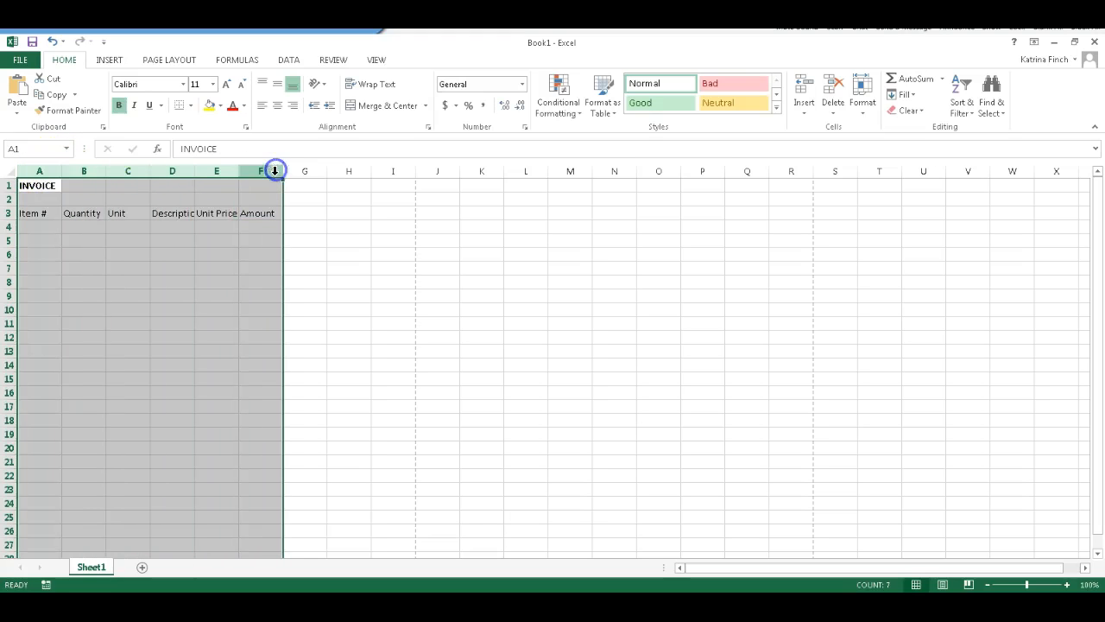
double_click(283, 171)
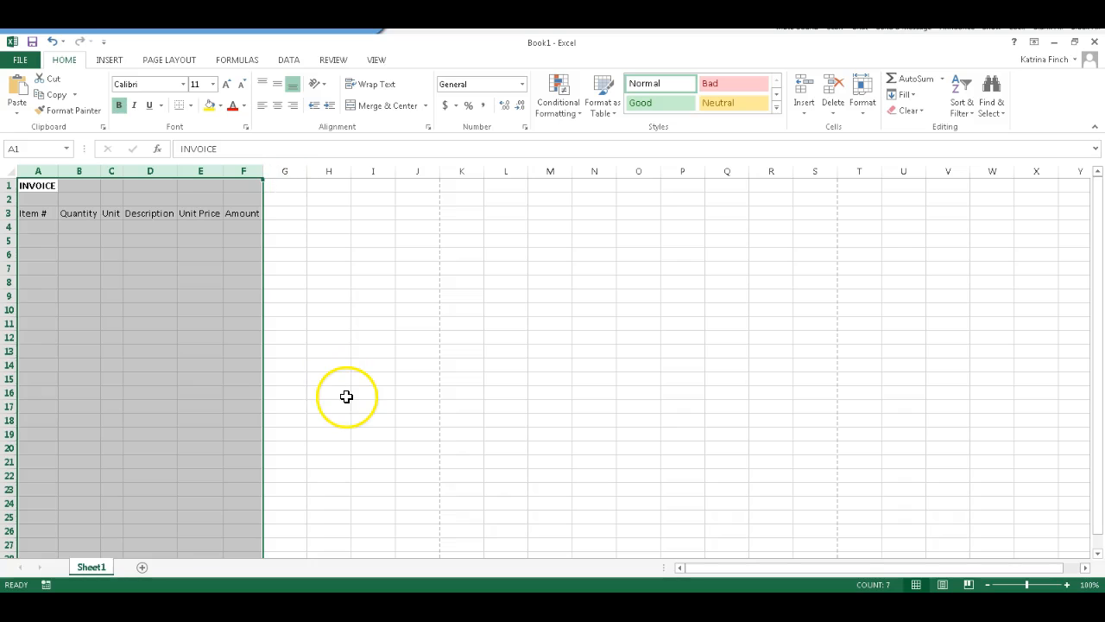
click(51, 41)
Autofit columns D, C, B and A one by one to the width of their contents
click(182, 271)
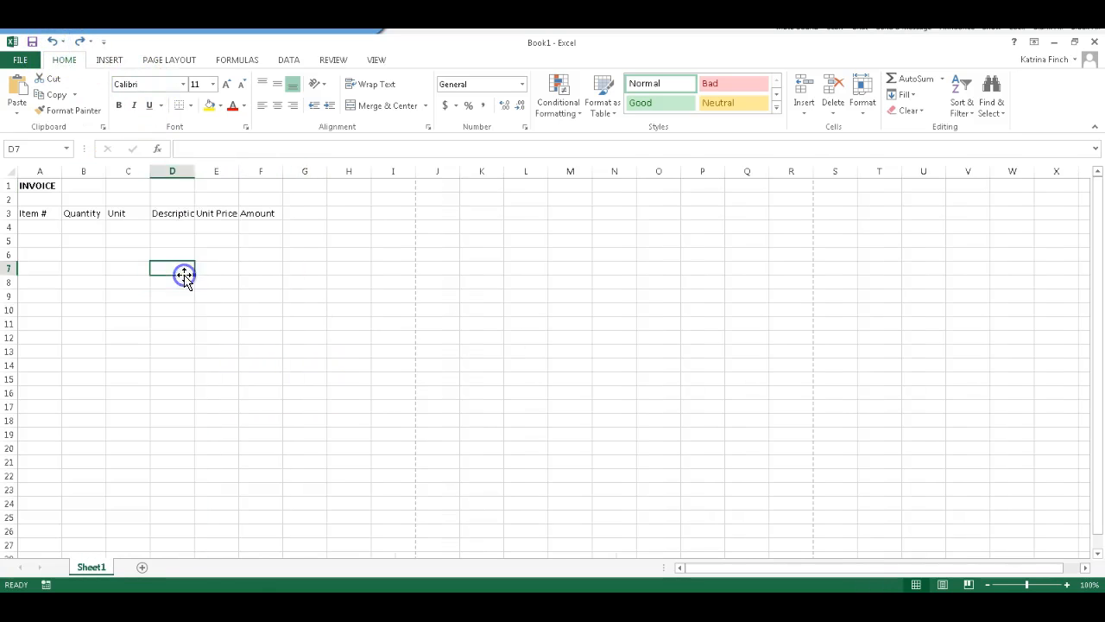
double_click(195, 170)
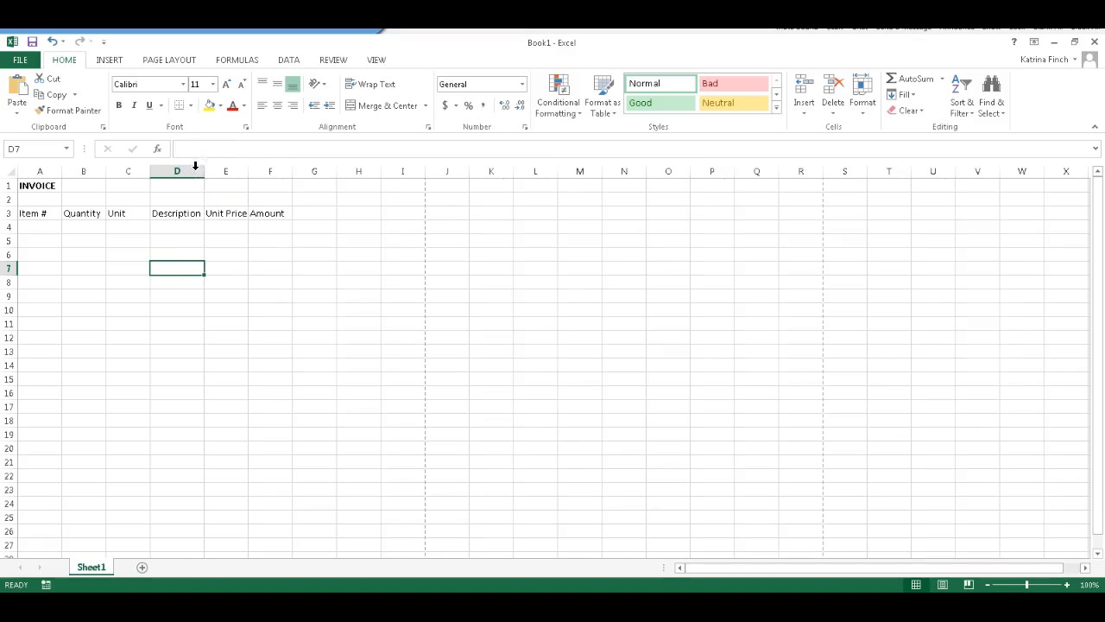
click(242, 170)
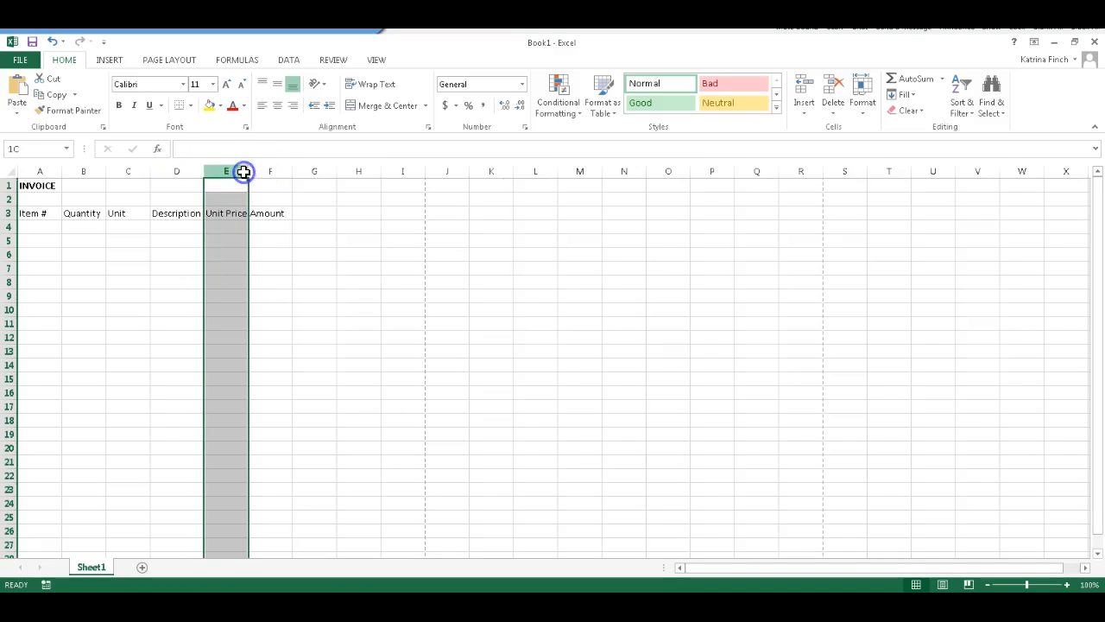
click(289, 170)
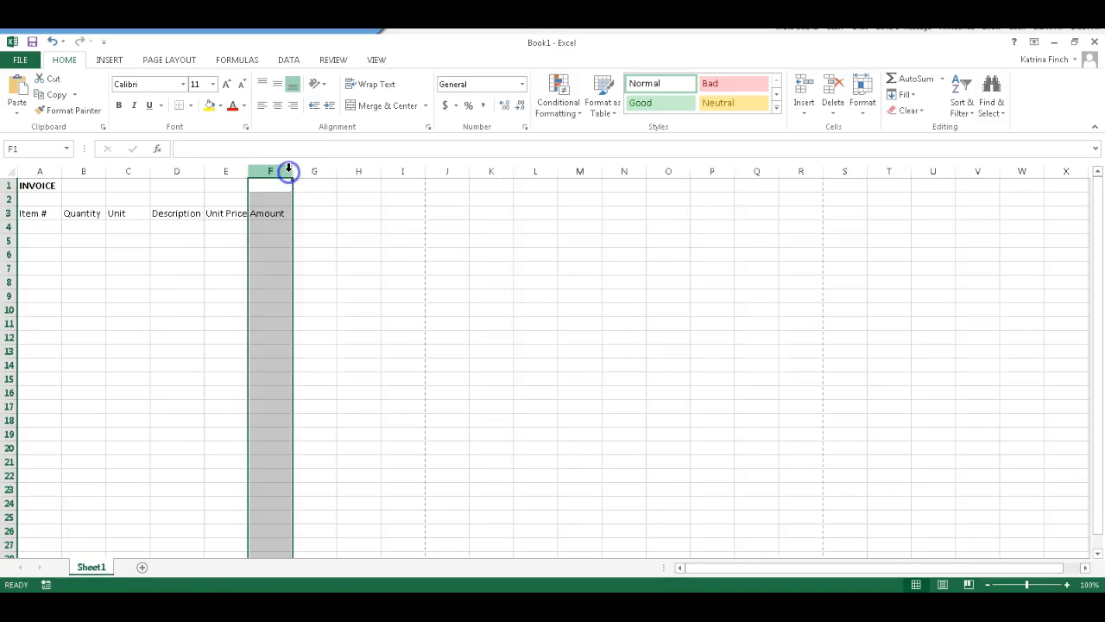
double_click(151, 170)
double_click(105, 170)
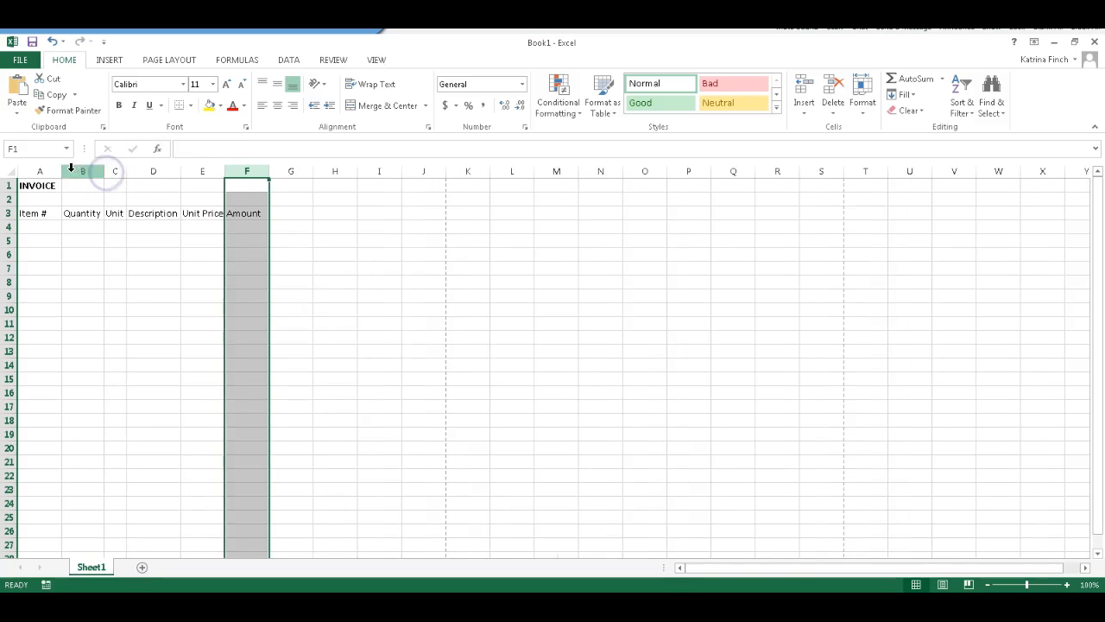
double_click(60, 171)
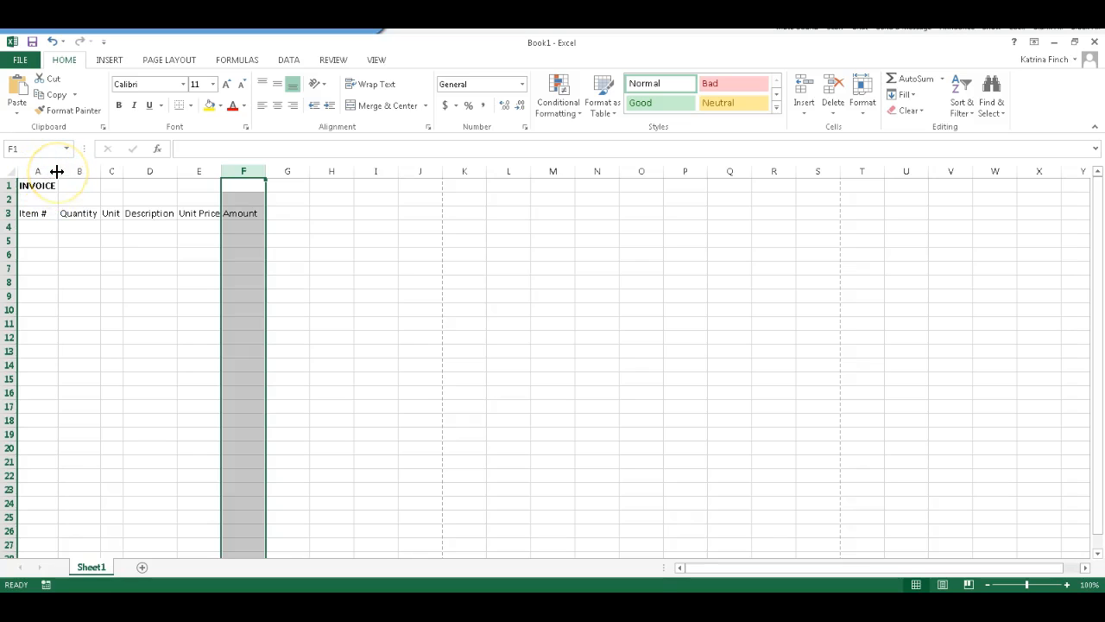
Widen column A to about 40.86 and autofit it back to its contents
drag(57, 171, 219, 170)
double_click(219, 171)
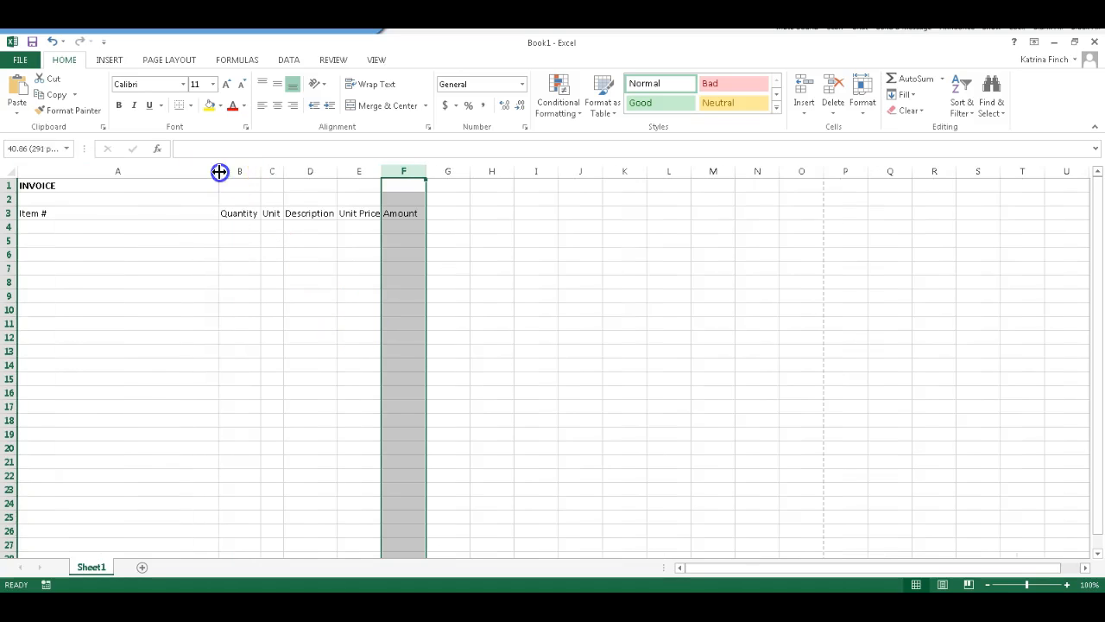
Autofit columns A through F together to the width of their contents
drag(43, 164, 264, 170)
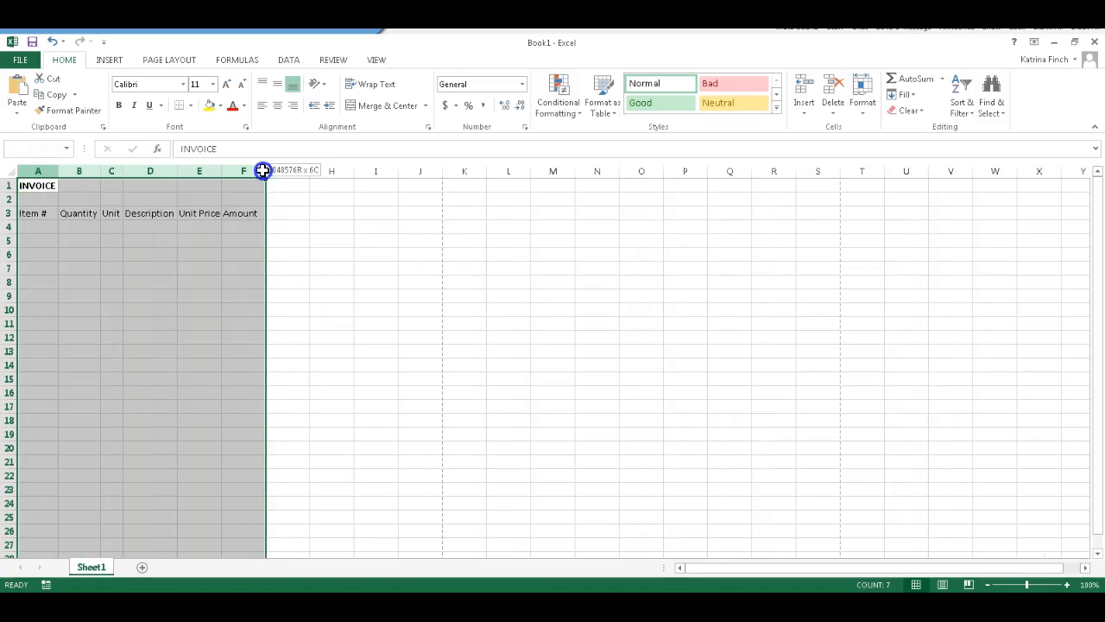
double_click(266, 170)
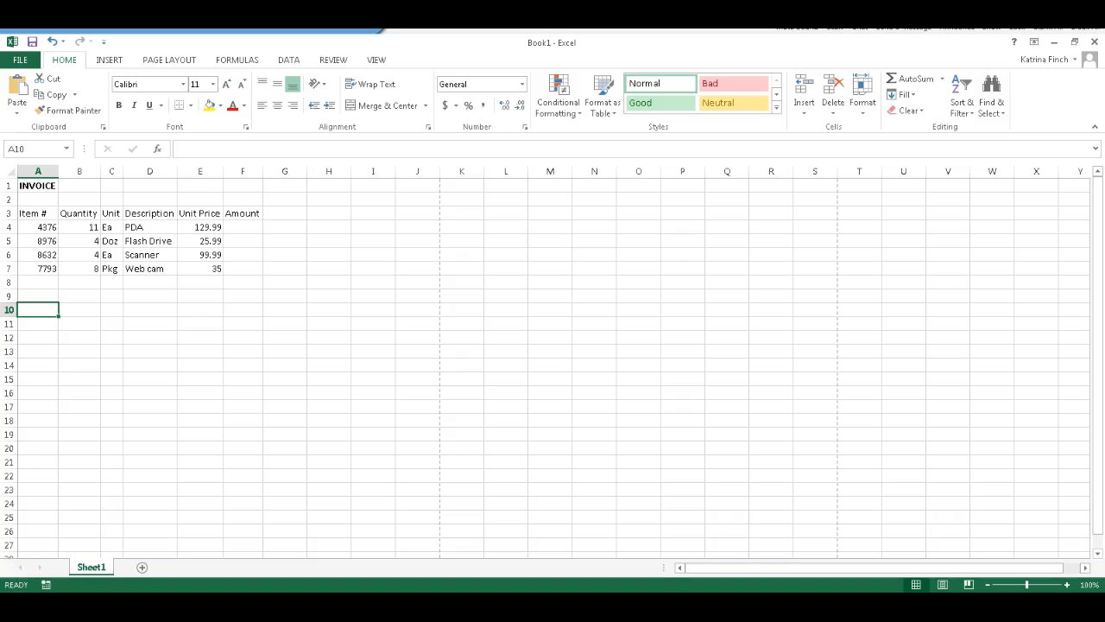
Make the column headings in row 3 bold and centre them horizontally
click(9, 213)
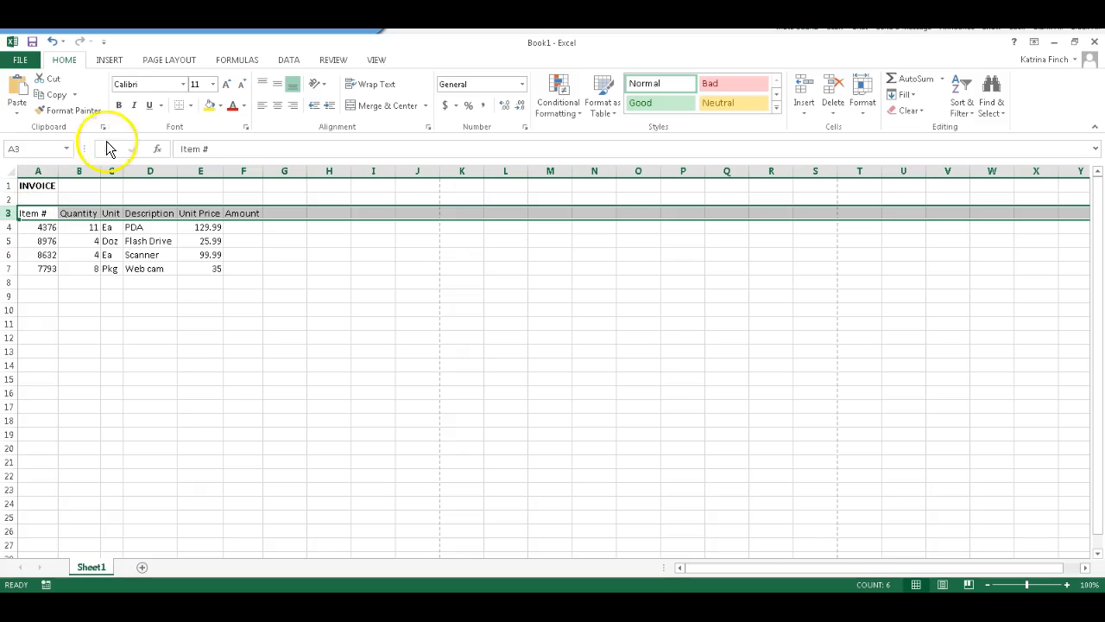
click(120, 106)
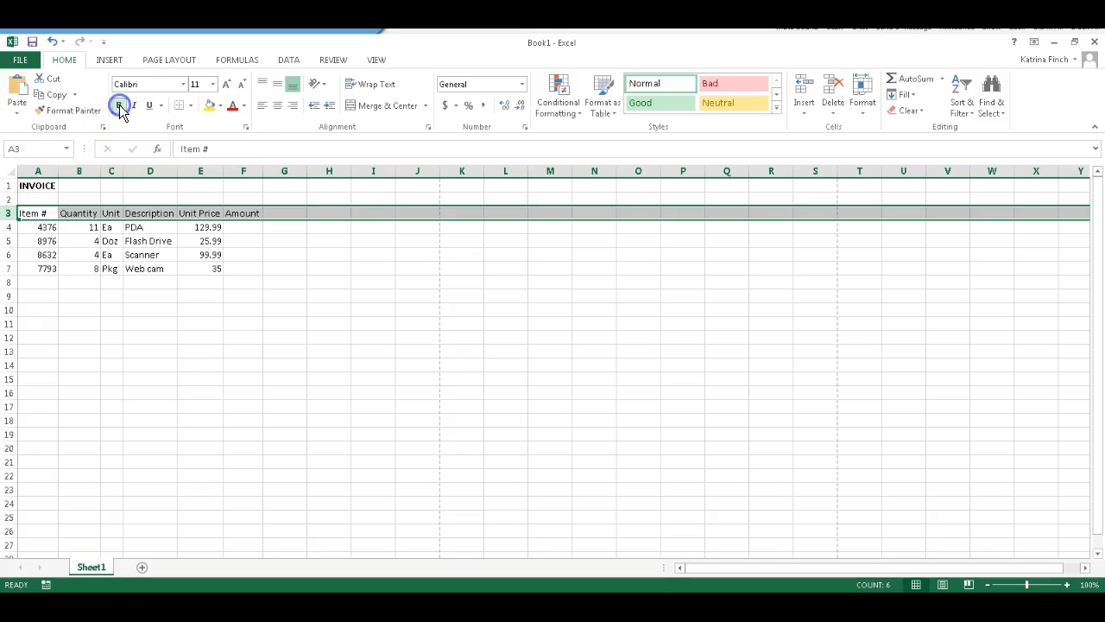
click(278, 106)
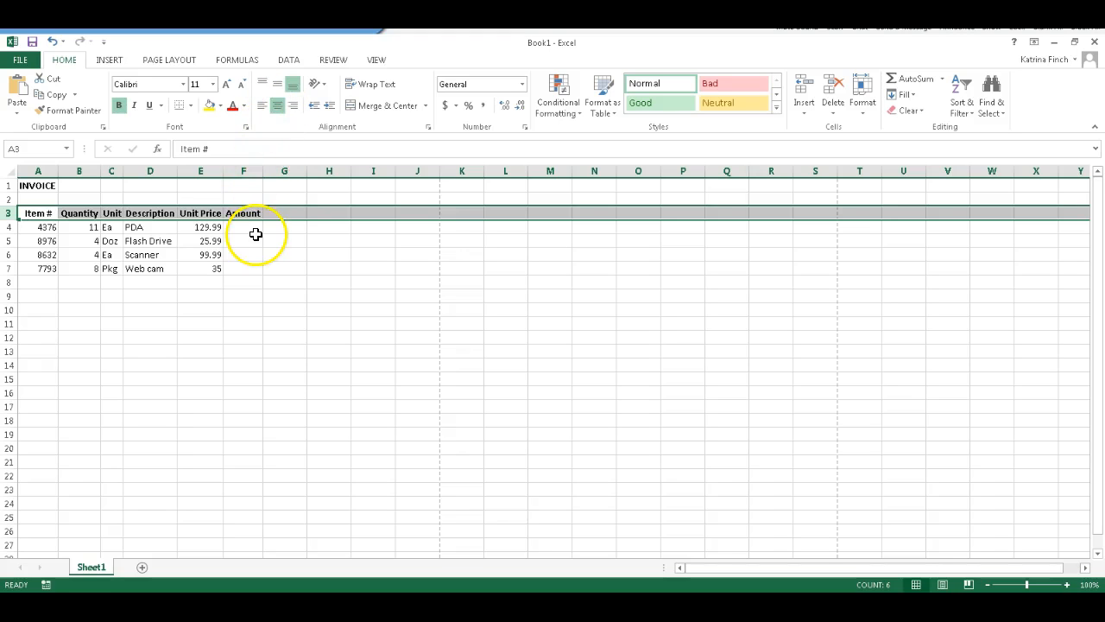
Merge cells A1 through F1 and centre the INVOICE title across them
click(34, 214)
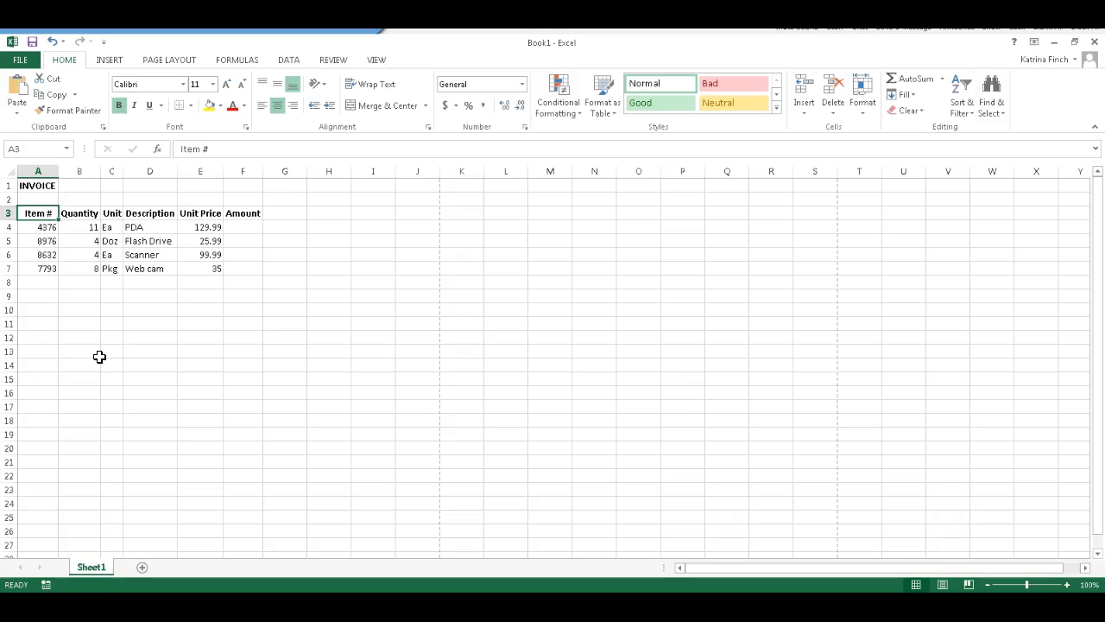
key(Up)
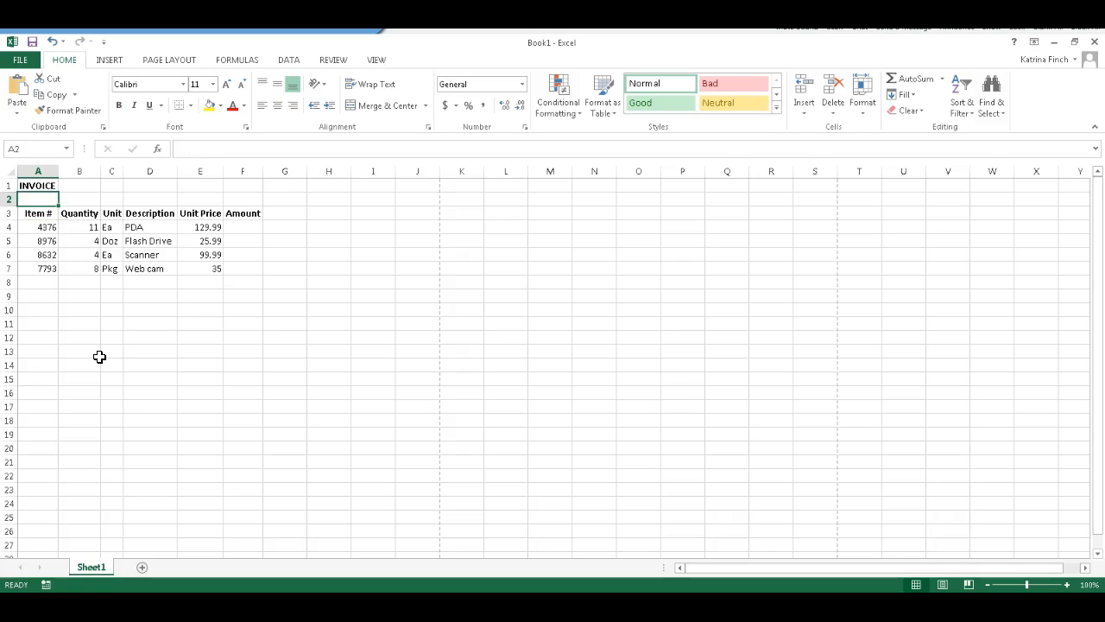
key(Up)
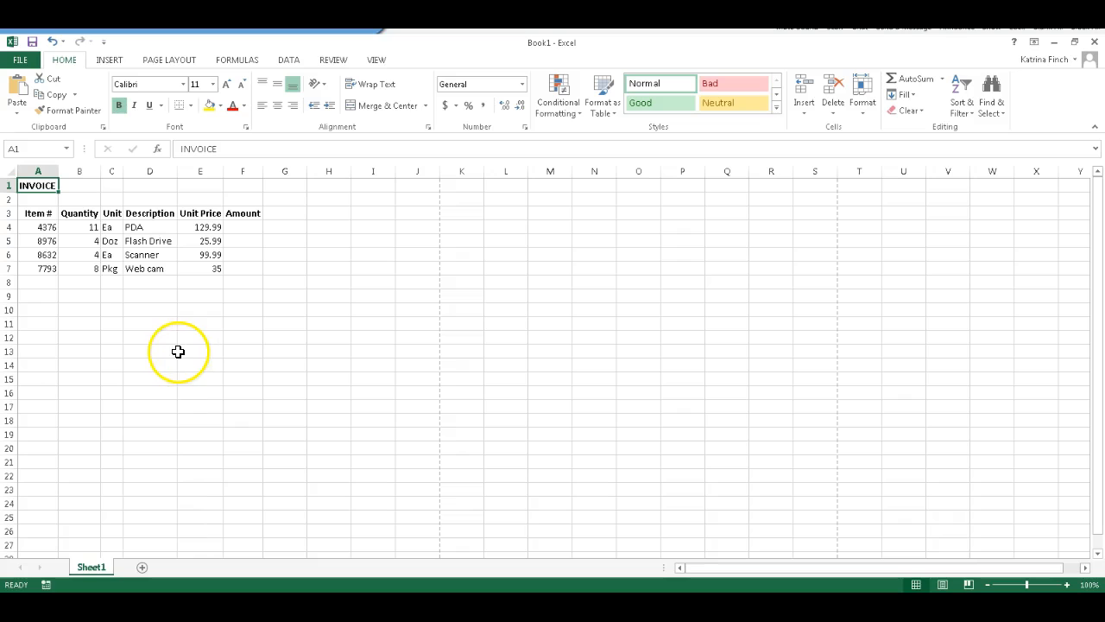
click(36, 183)
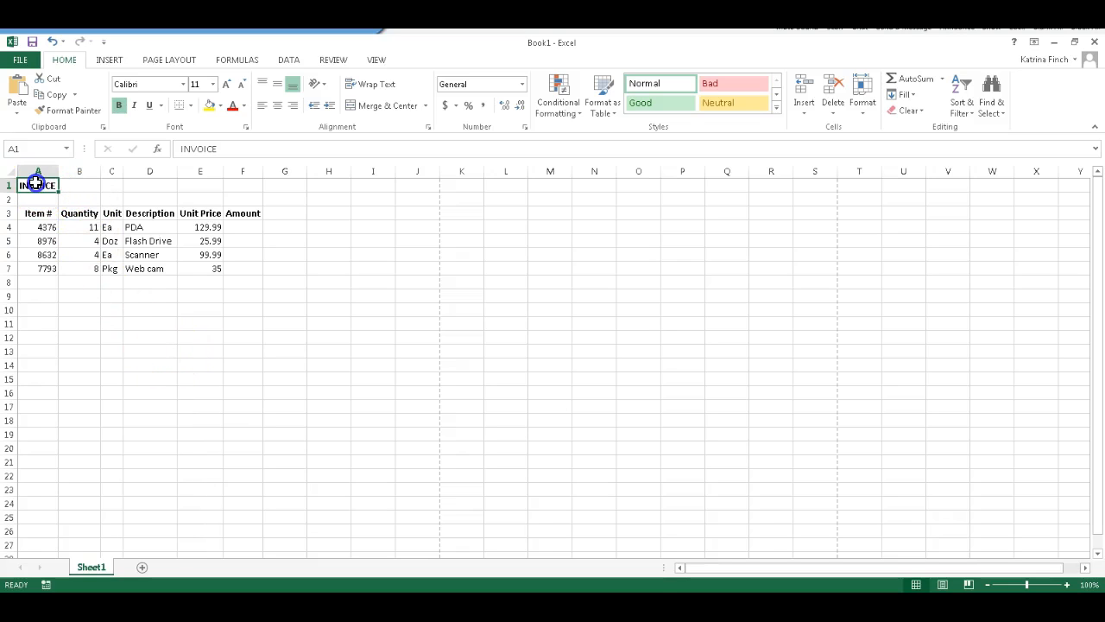
drag(35, 183, 250, 177)
click(42, 187)
click(38, 186)
drag(38, 185, 249, 182)
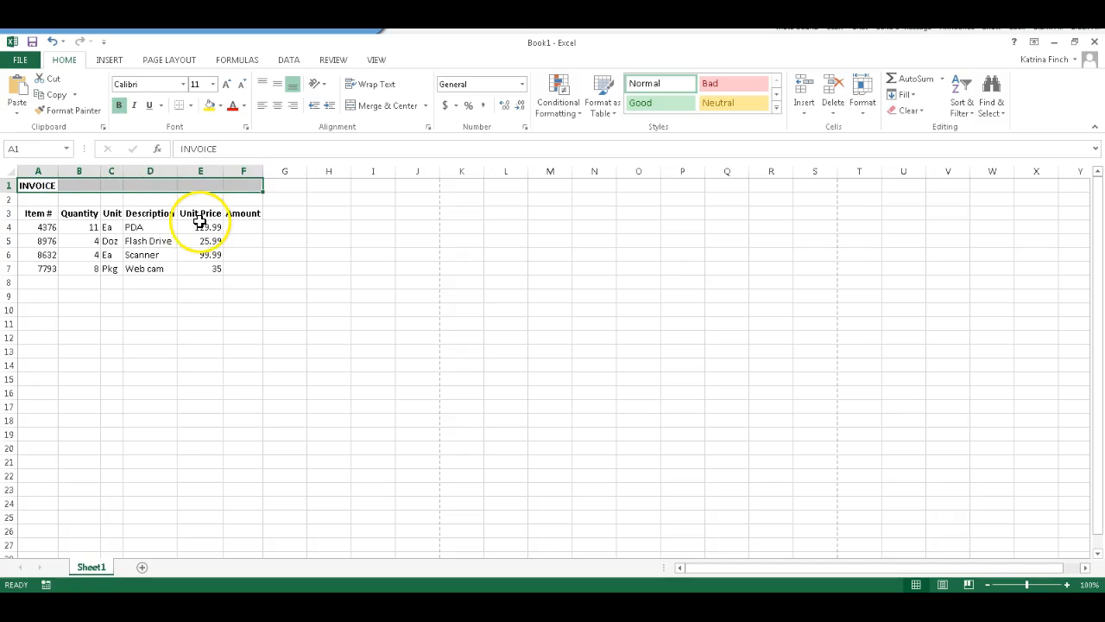
click(381, 106)
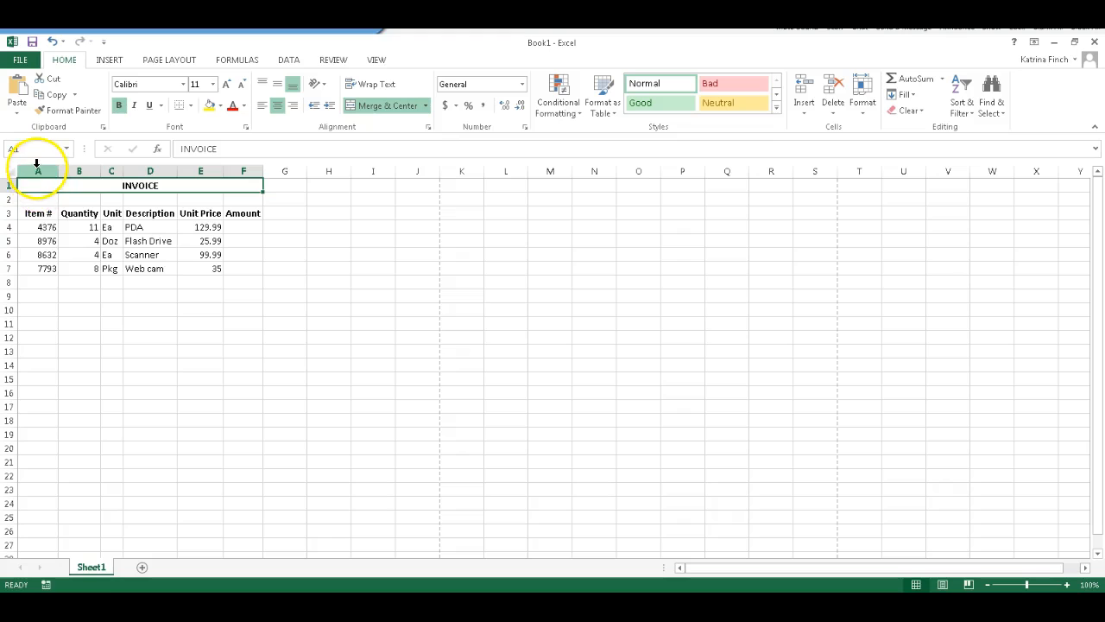
Change the heading in cell A3 to Item Number
click(36, 213)
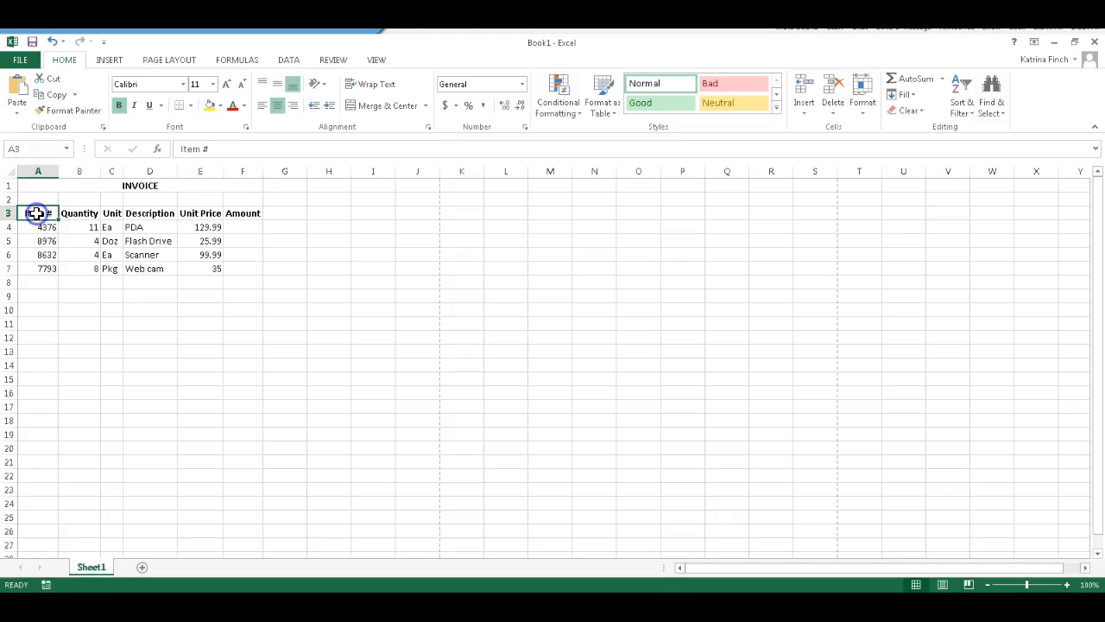
click(210, 148)
key(BackSpace)
key(BackSpace)
text(Number)
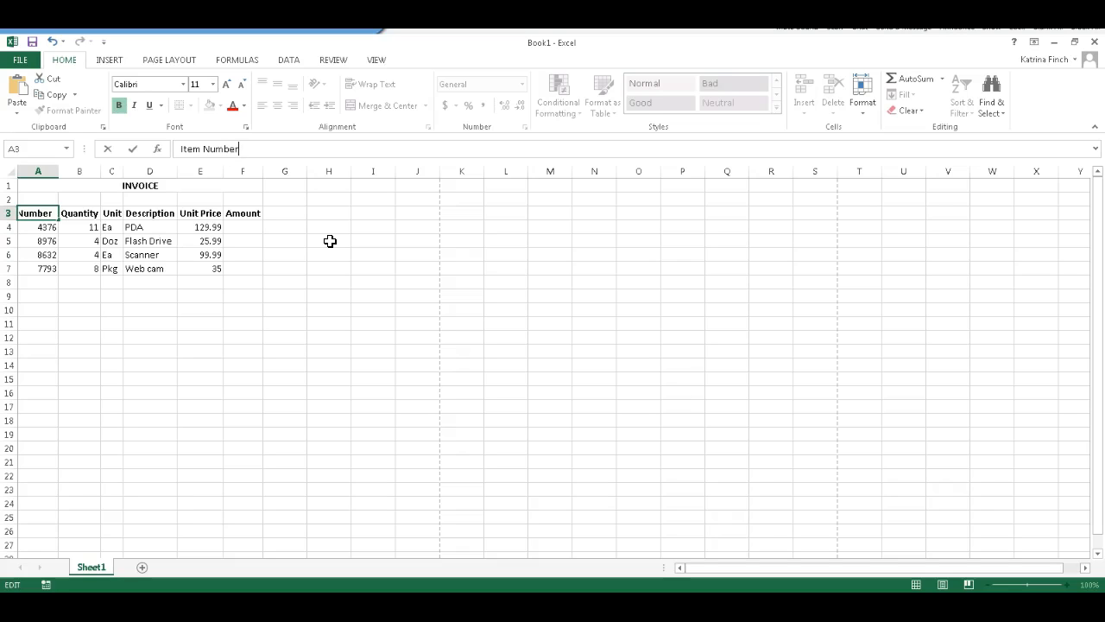
key(Return)
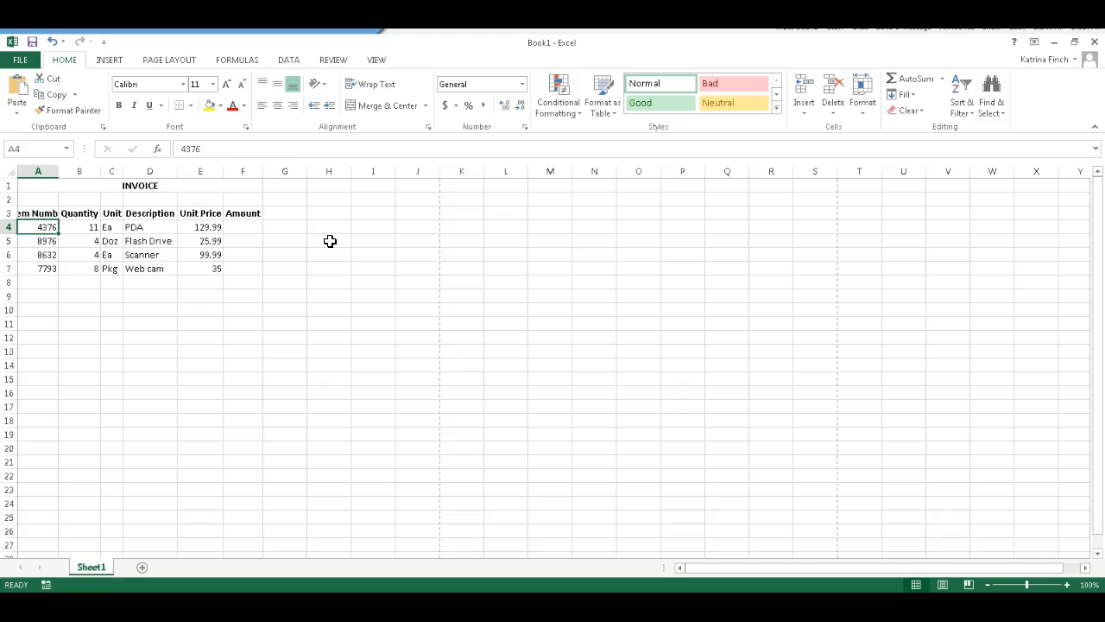
Turn on text wrapping for the Item Number and Unit Price headings in cells A3 and E3
click(46, 214)
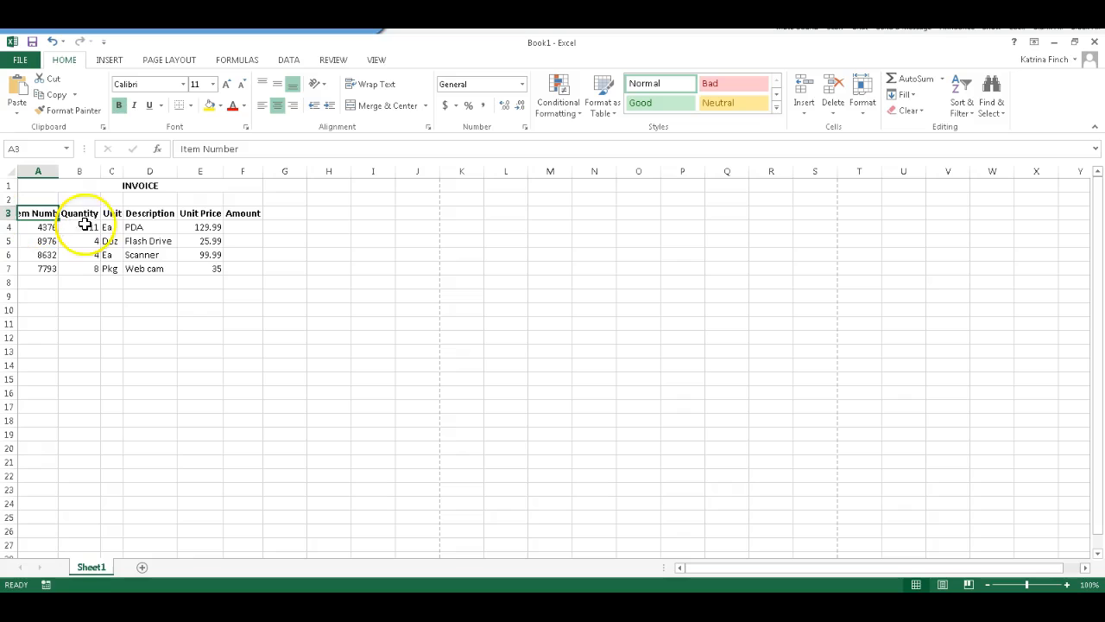
ctrl+click(202, 212)
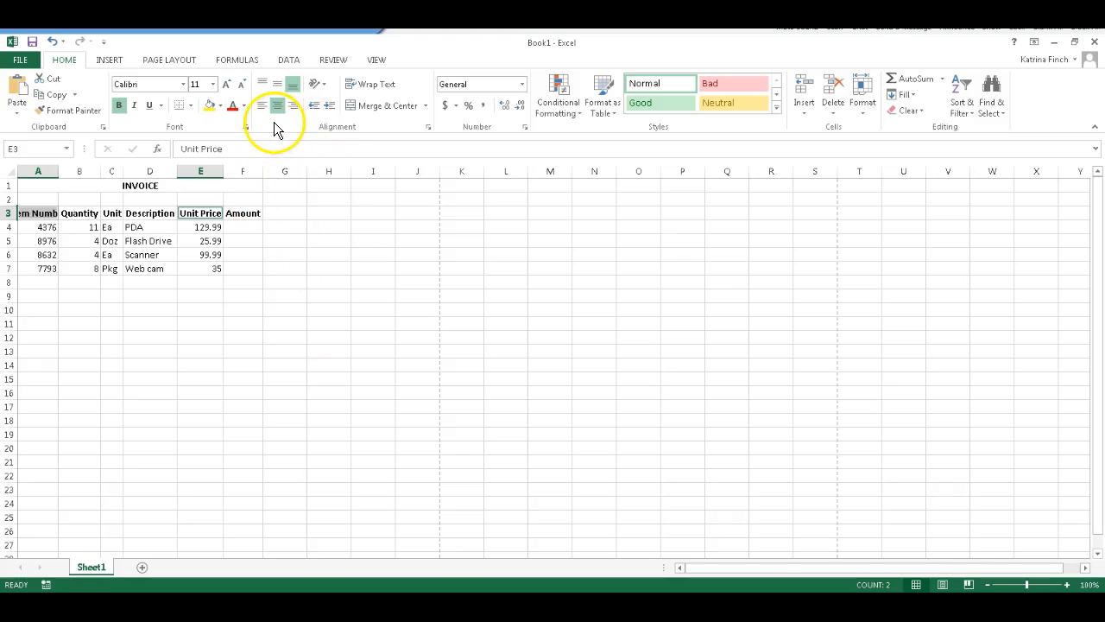
click(386, 92)
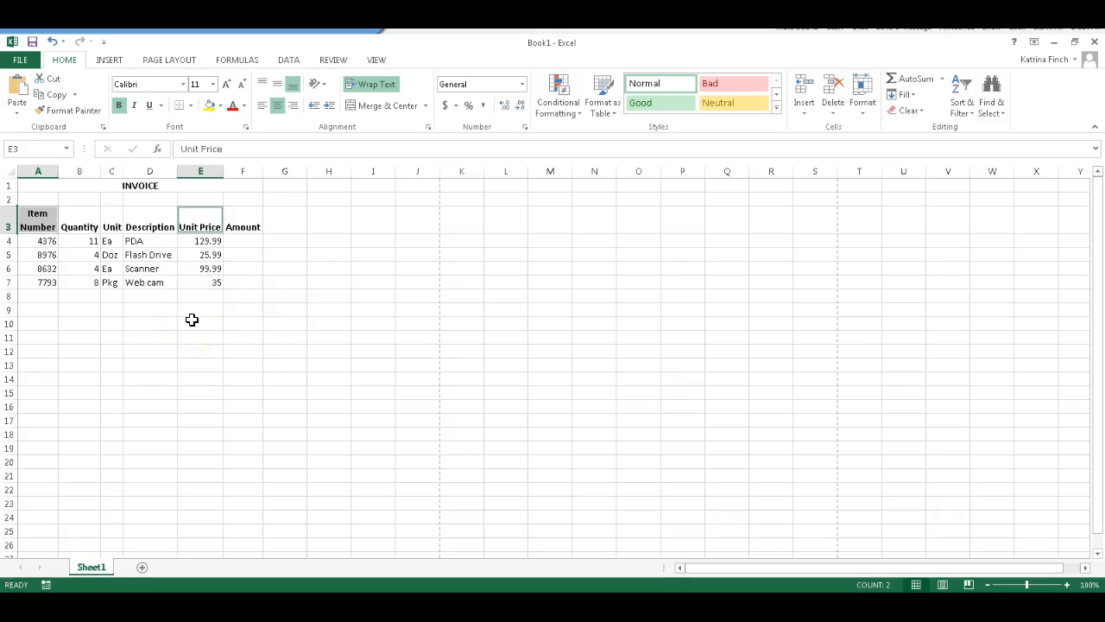
Format the Unit Price column E with the Number category and 2 decimal places
click(210, 167)
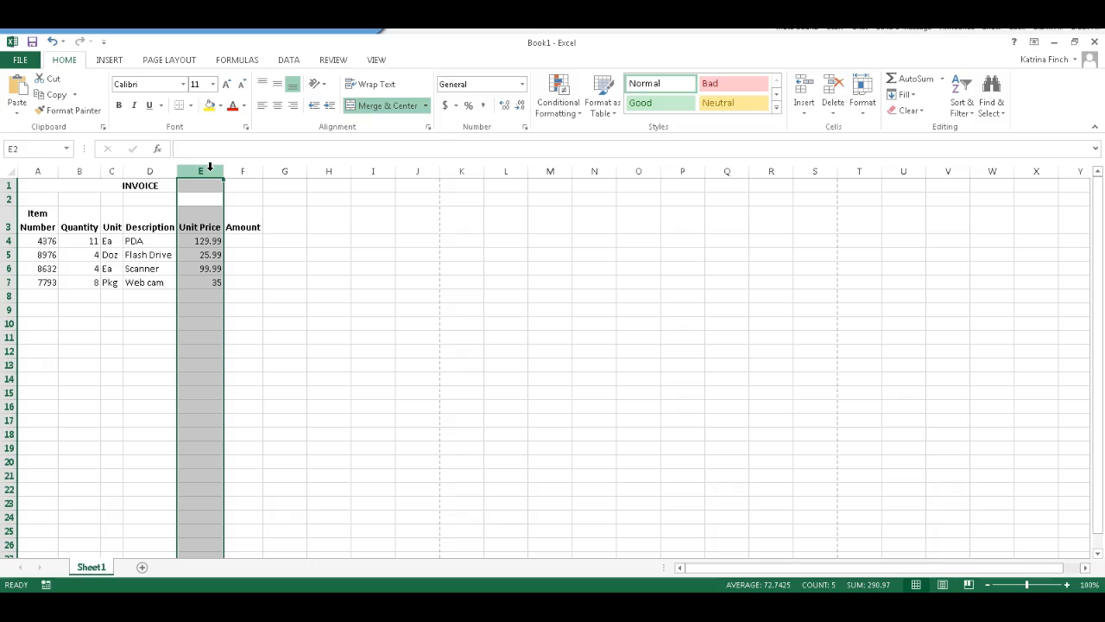
click(500, 108)
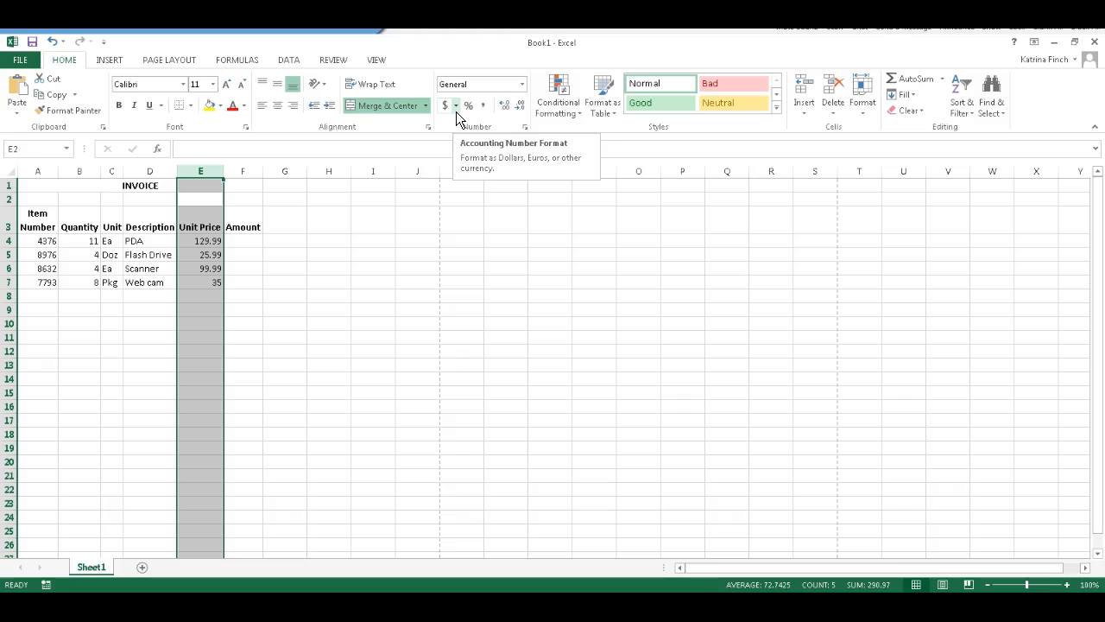
click(525, 127)
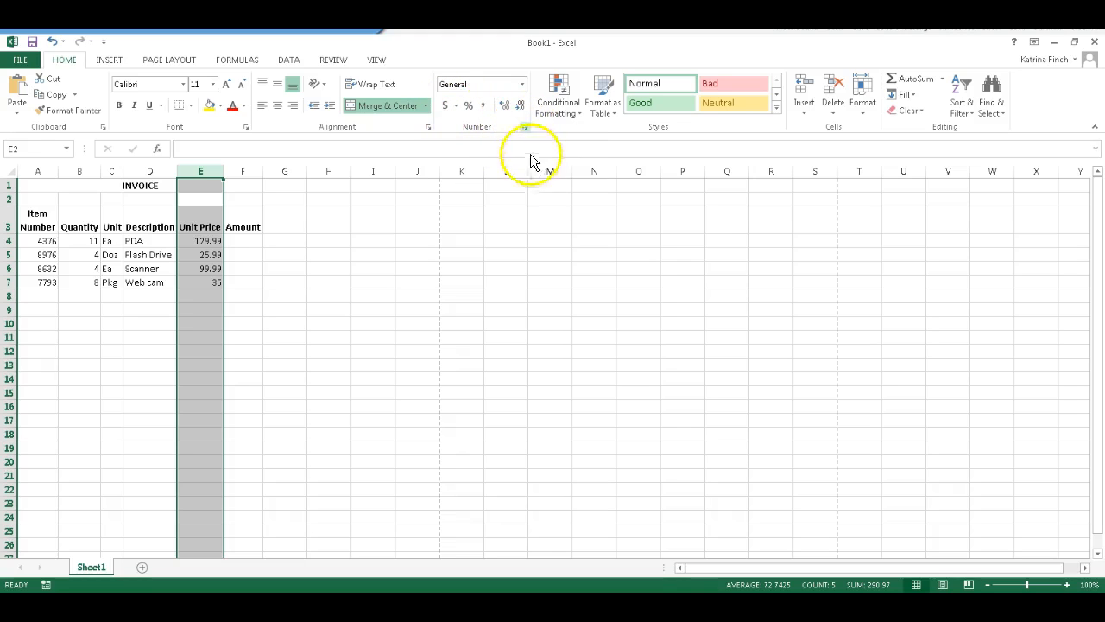
click(525, 127)
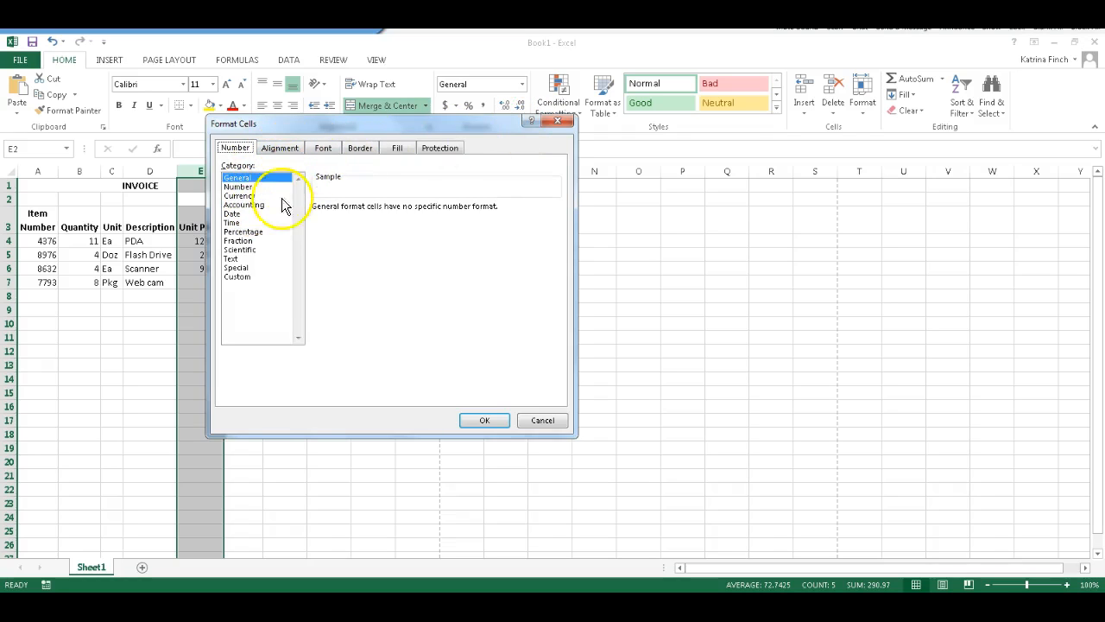
click(245, 187)
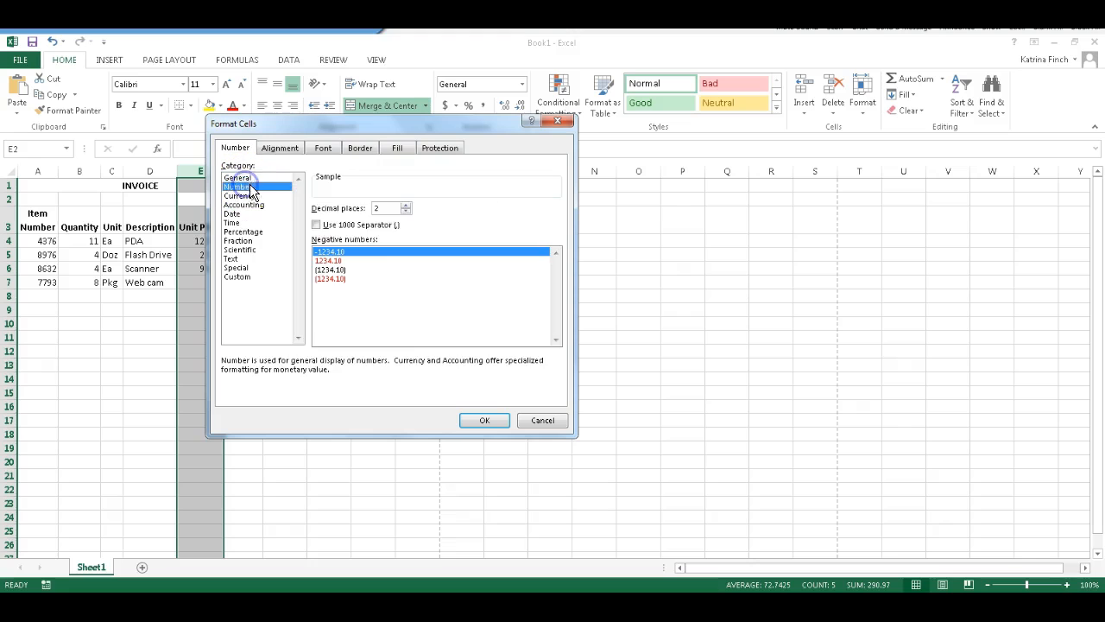
double_click(386, 208)
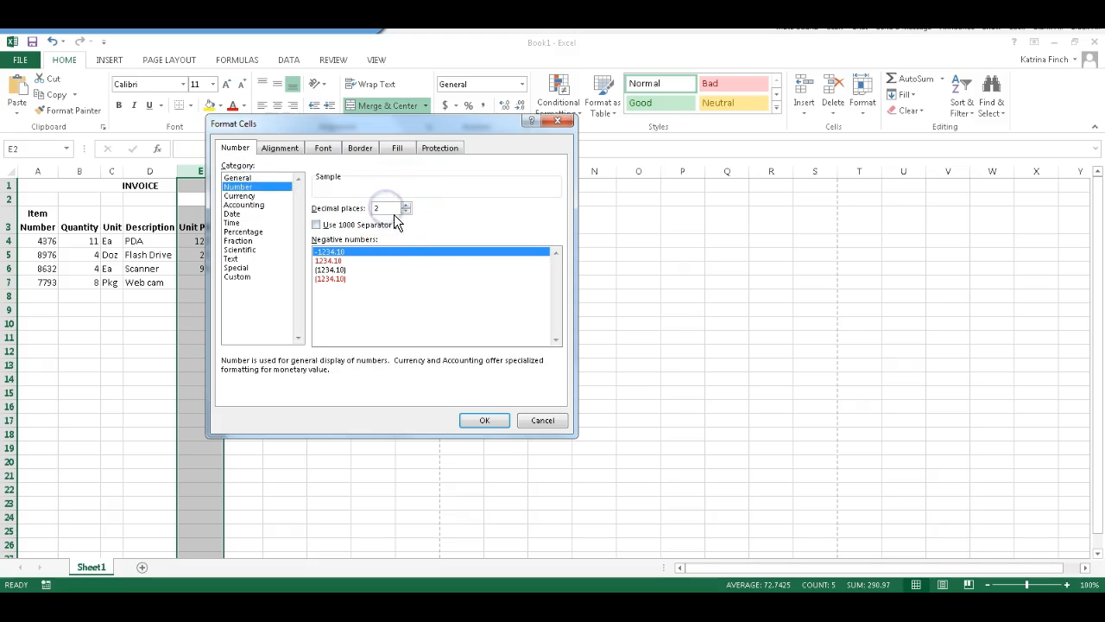
click(484, 422)
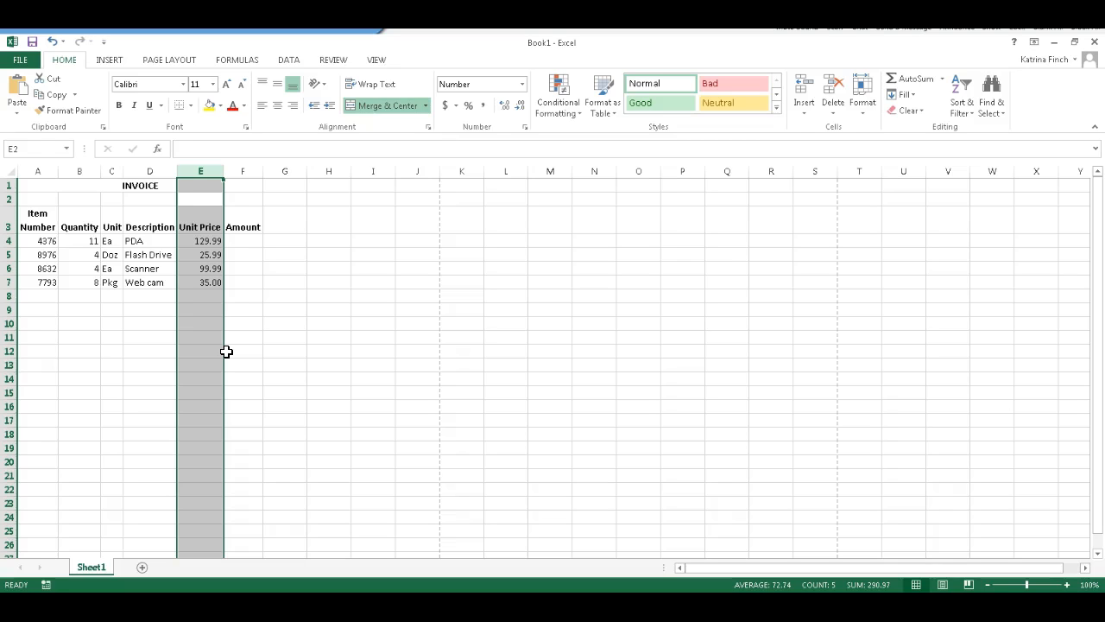
Enter the formula =e4*b4 in cell F4 to multiply the unit price by the quantity
click(255, 237)
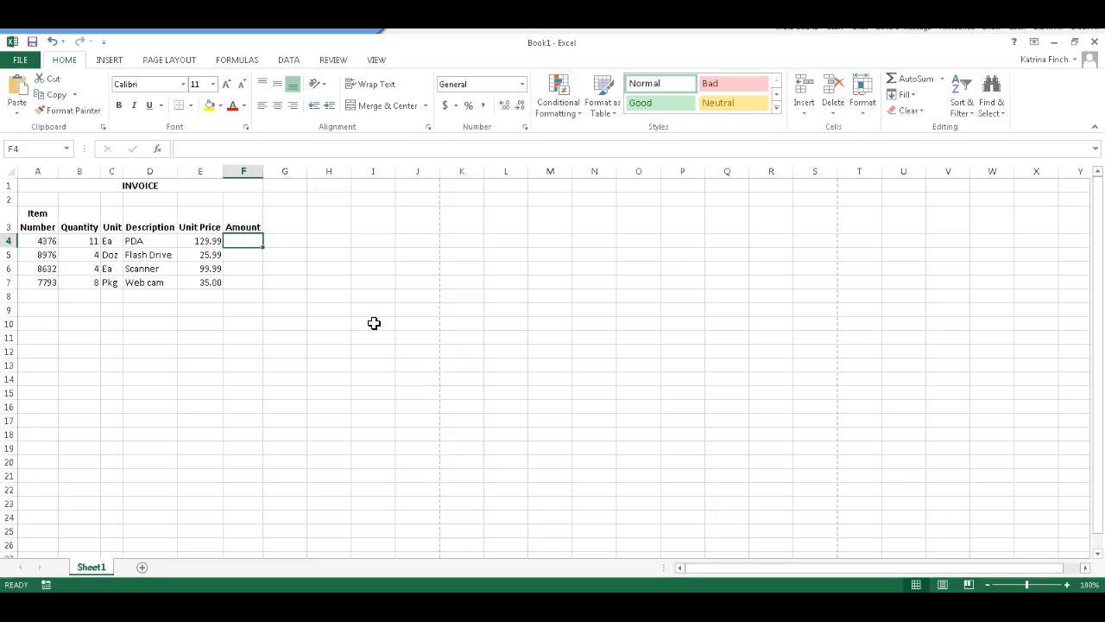
text(=)
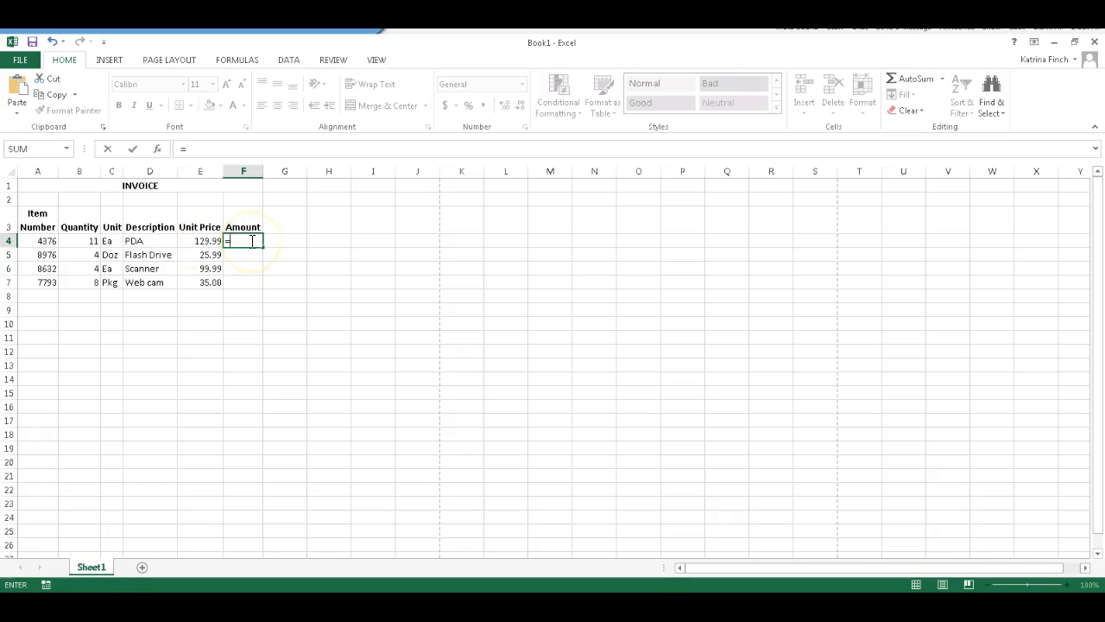
text(e4*)
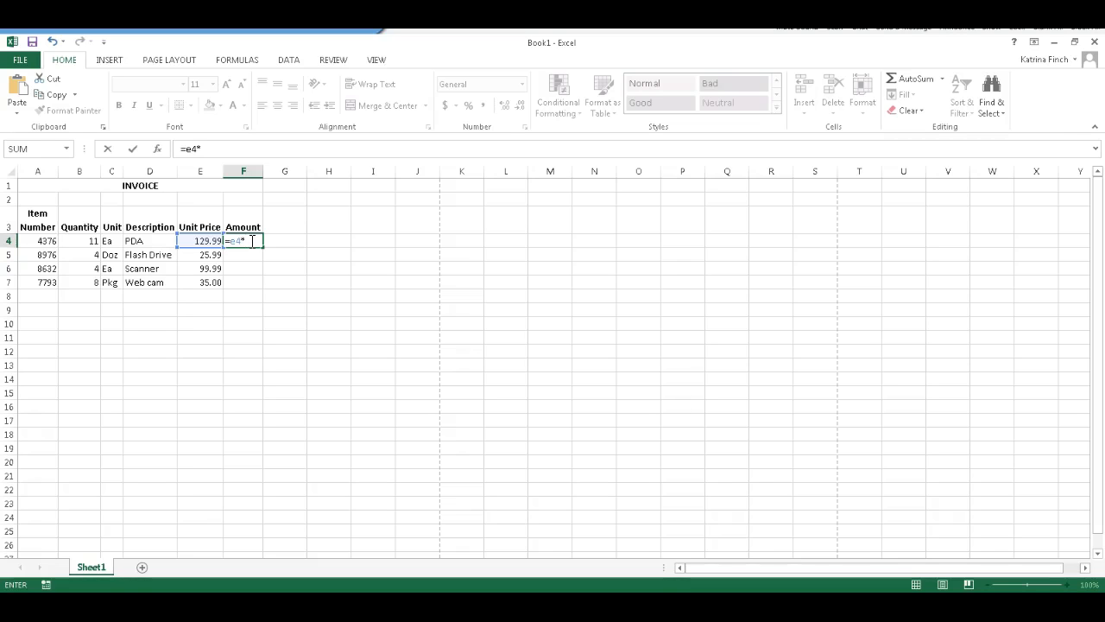
text(b4)
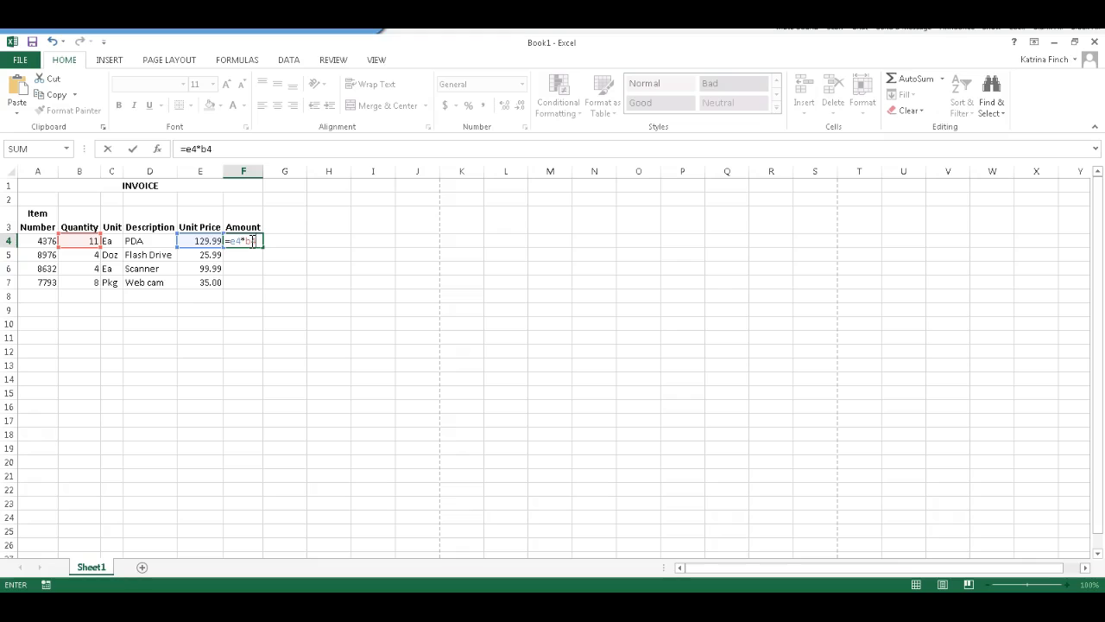
key(Return)
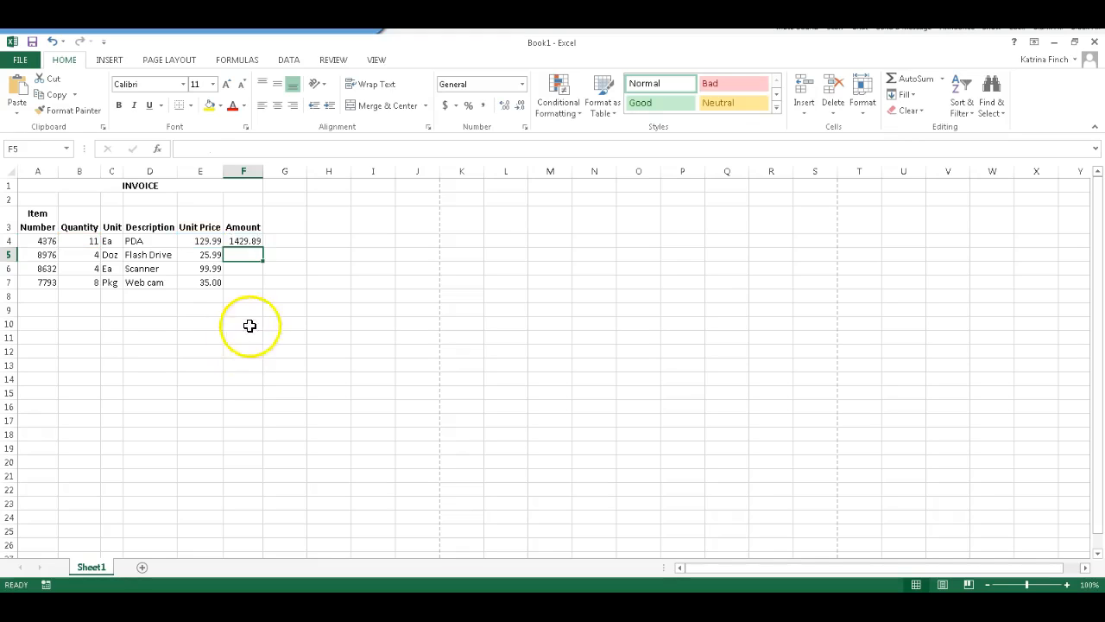
Fill the Amount formula from cell F4 down to F7 and check the formulas in F5 and F4
click(252, 240)
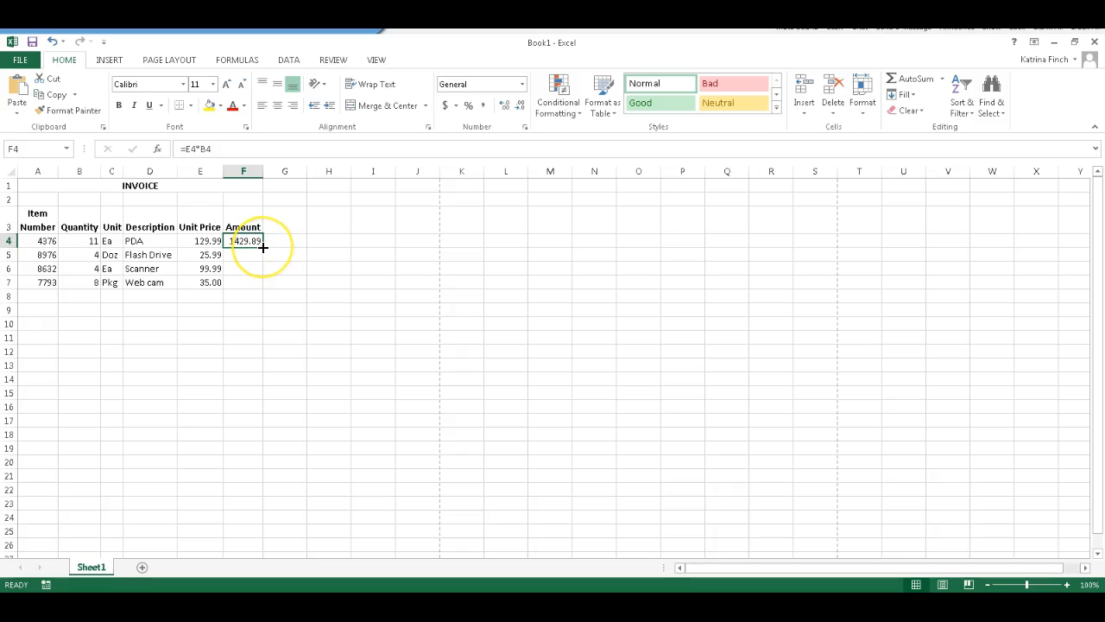
drag(262, 247, 262, 288)
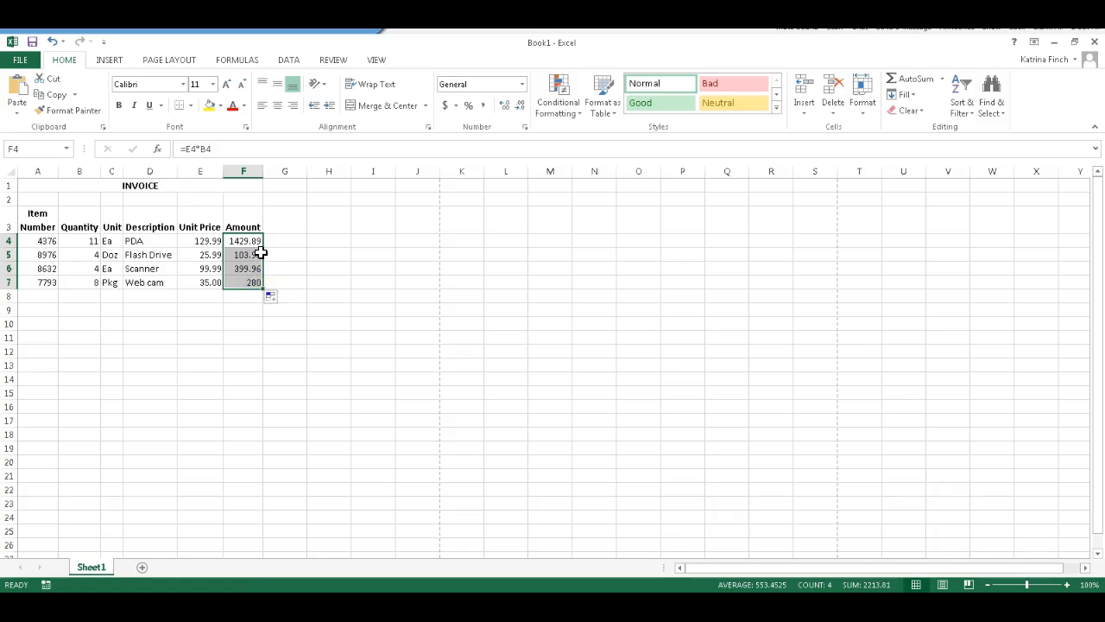
click(283, 297)
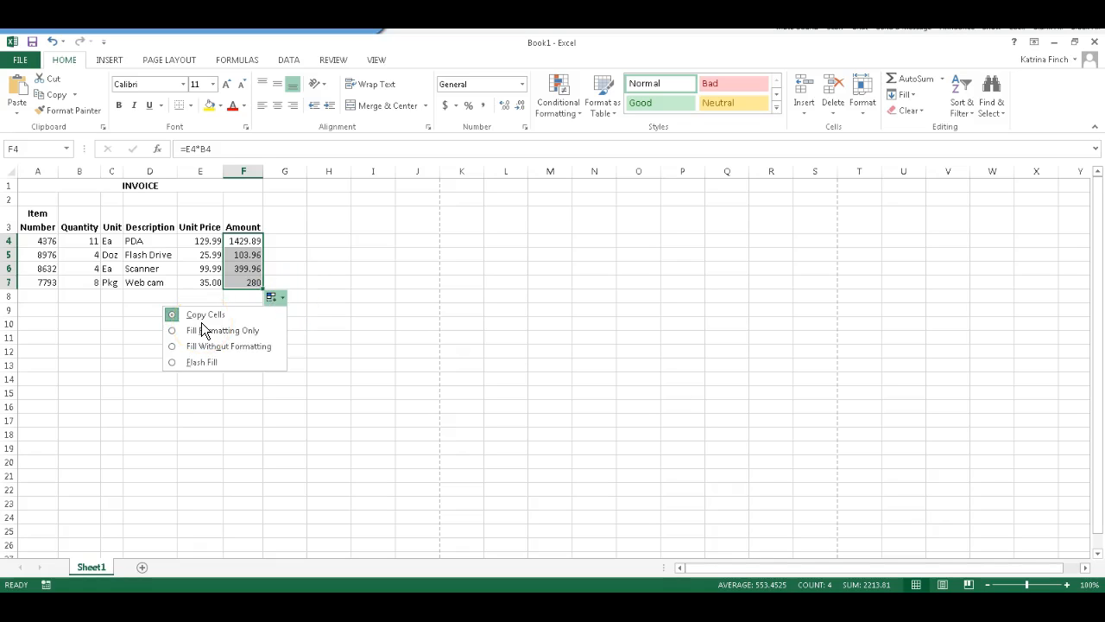
click(284, 269)
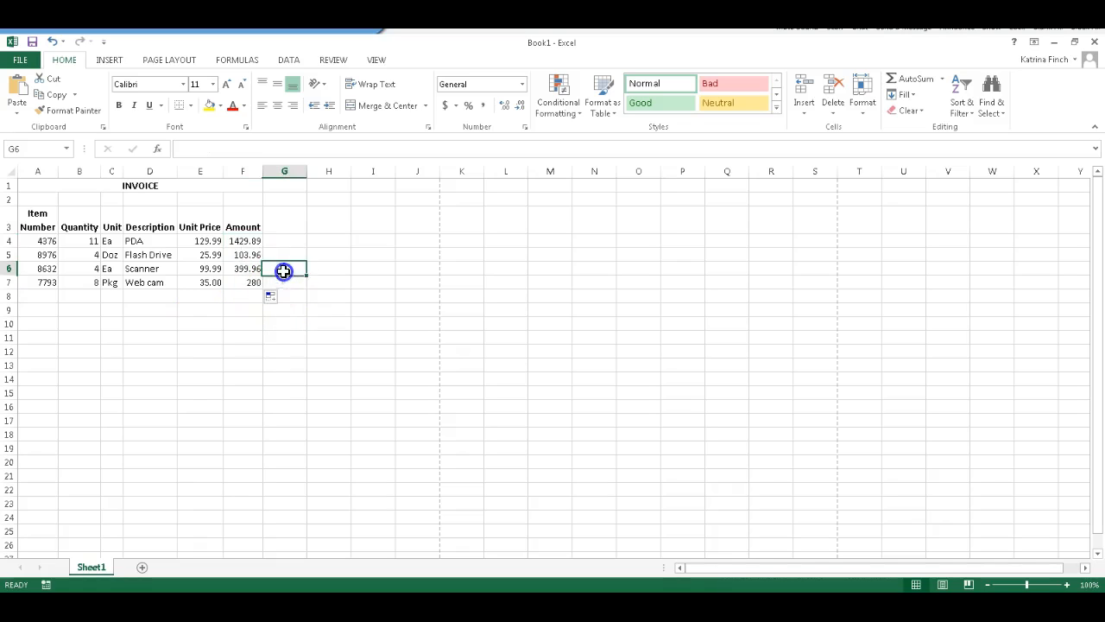
click(236, 256)
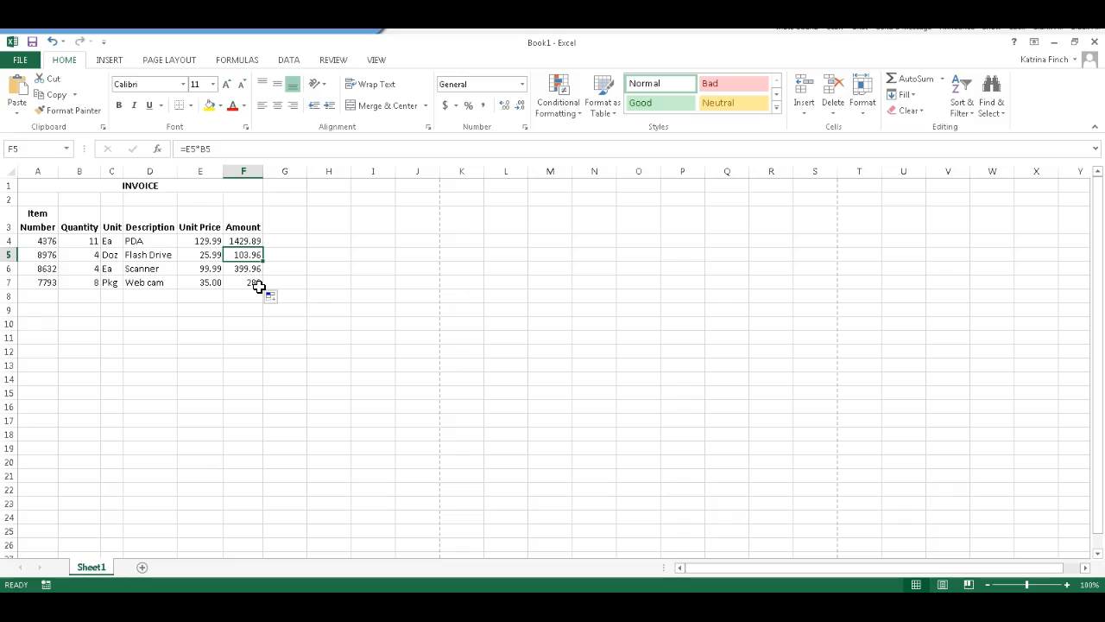
key(Up)
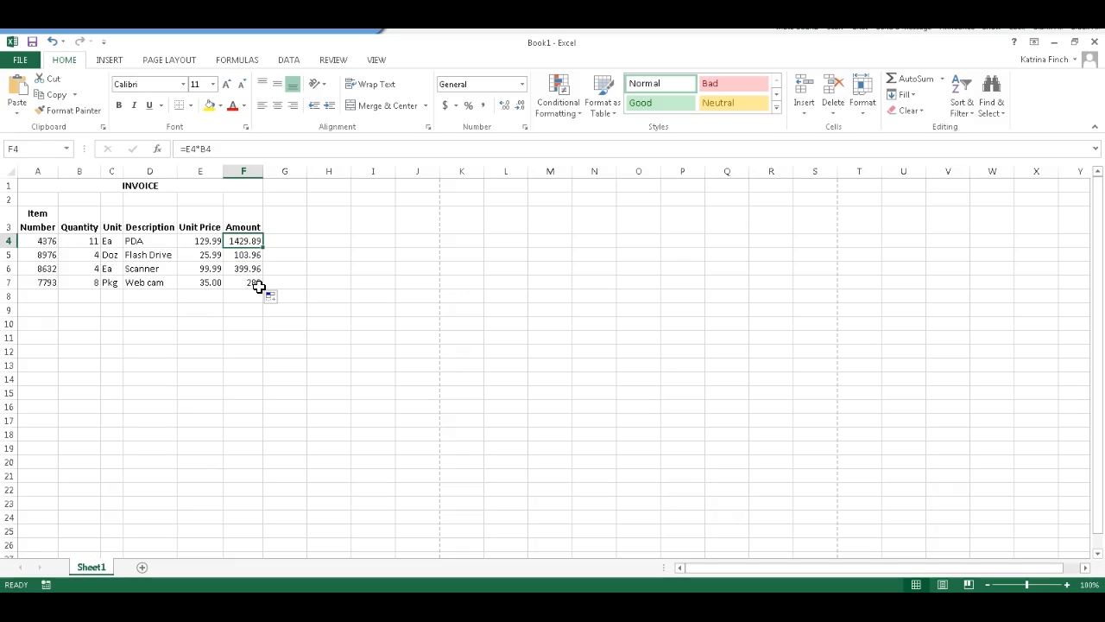
Check the copied Amount formulas down to F7 and format column F with the Accounting number format in dollars
key(Down)
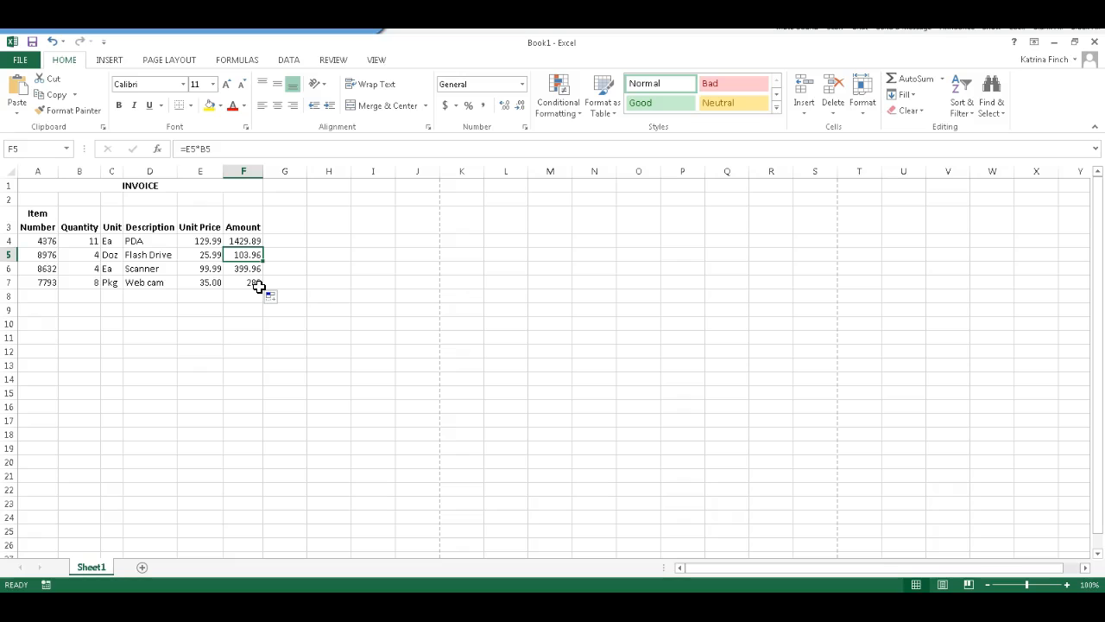
key(Down)
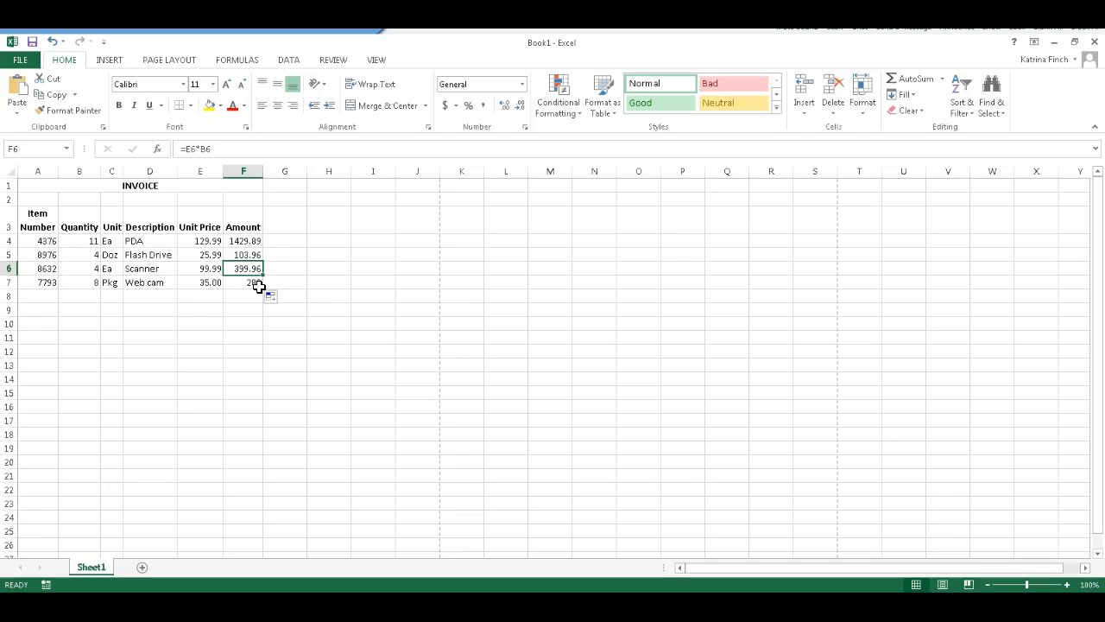
key(Down)
key(Down)
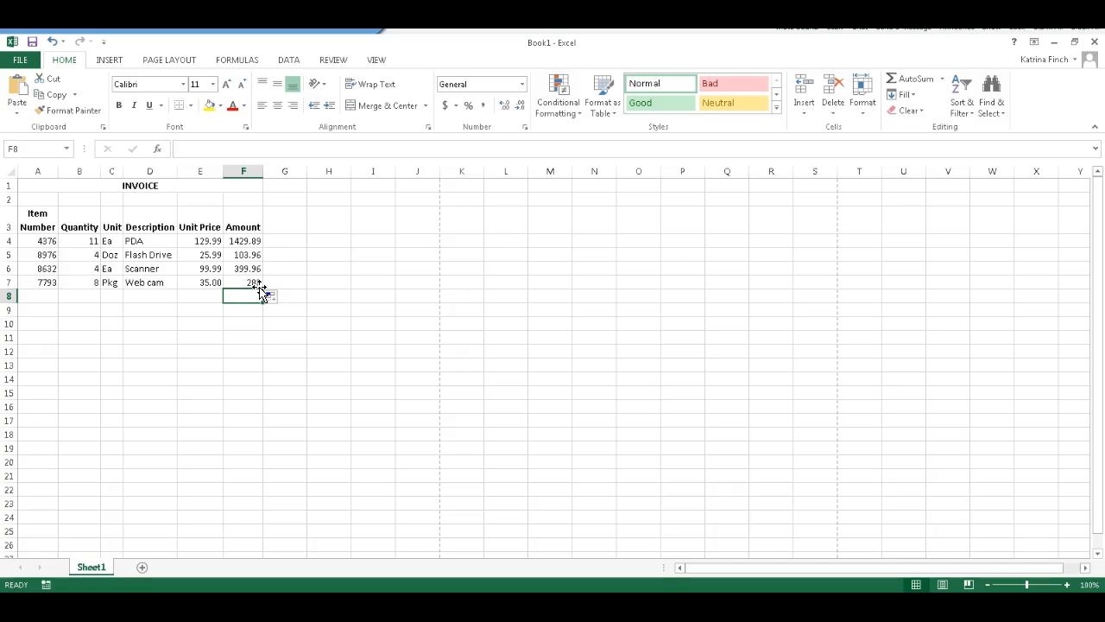
click(246, 169)
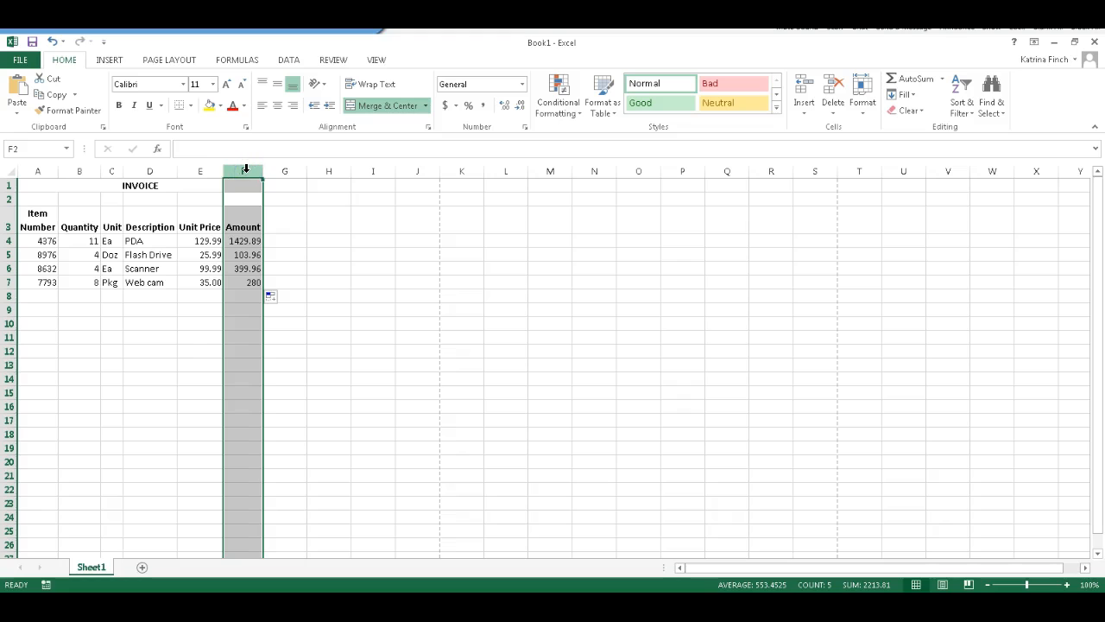
click(449, 106)
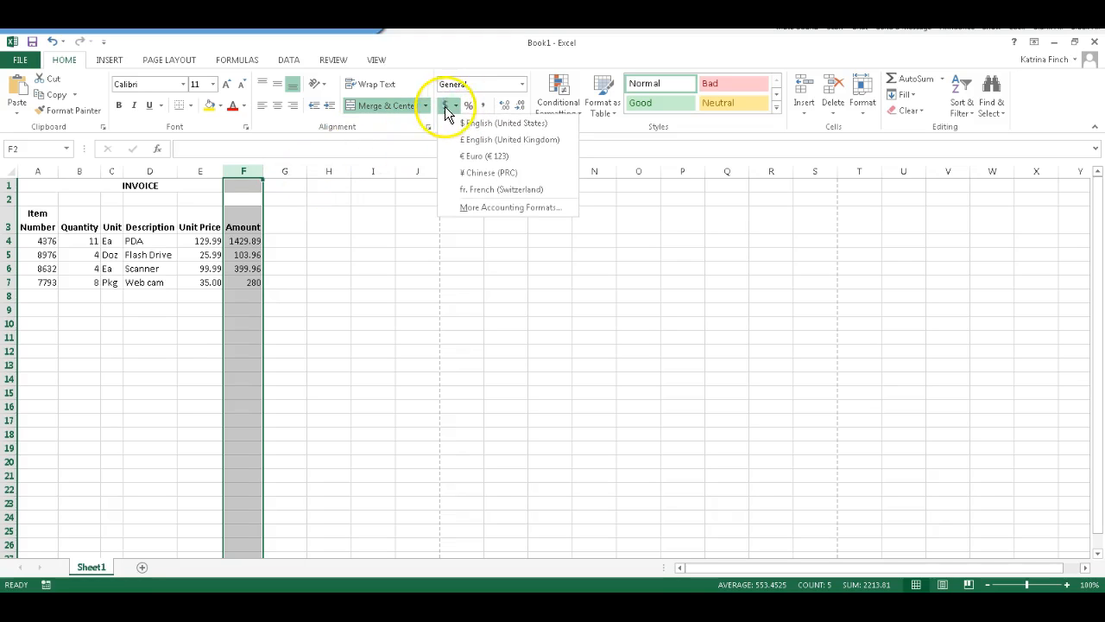
click(446, 106)
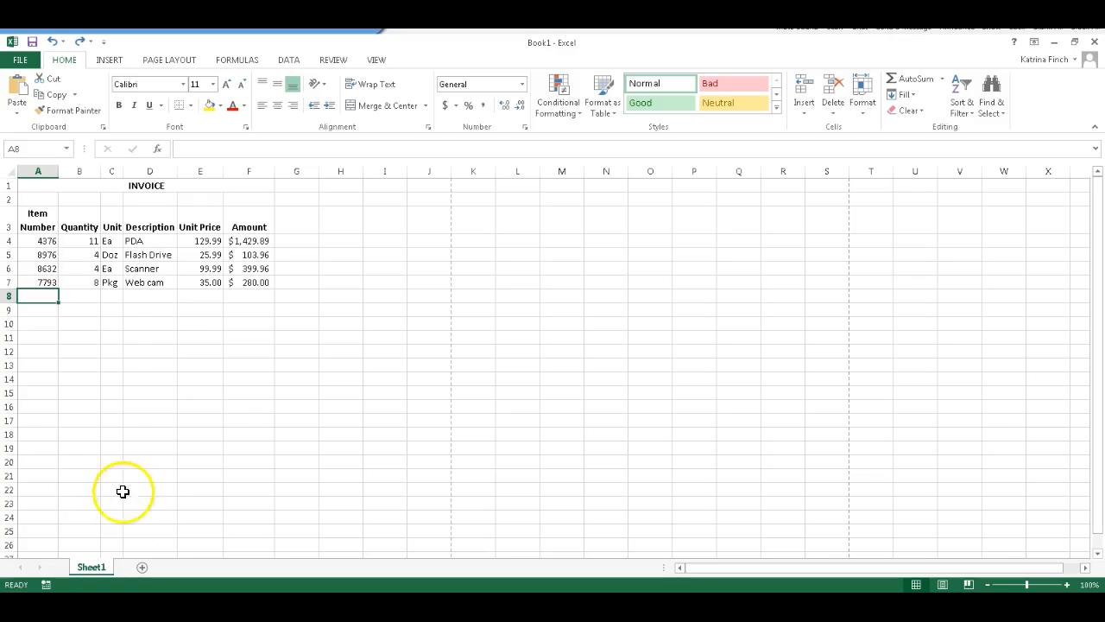
Enter the label Total in cell A8, indent it one level and make it bold
click(37, 293)
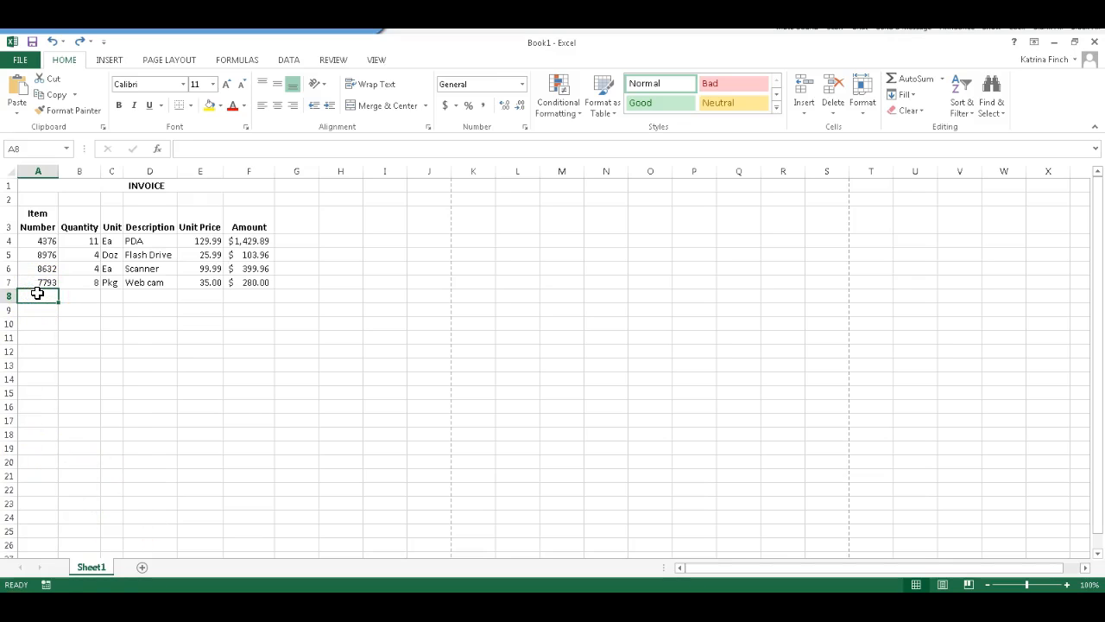
text(Total)
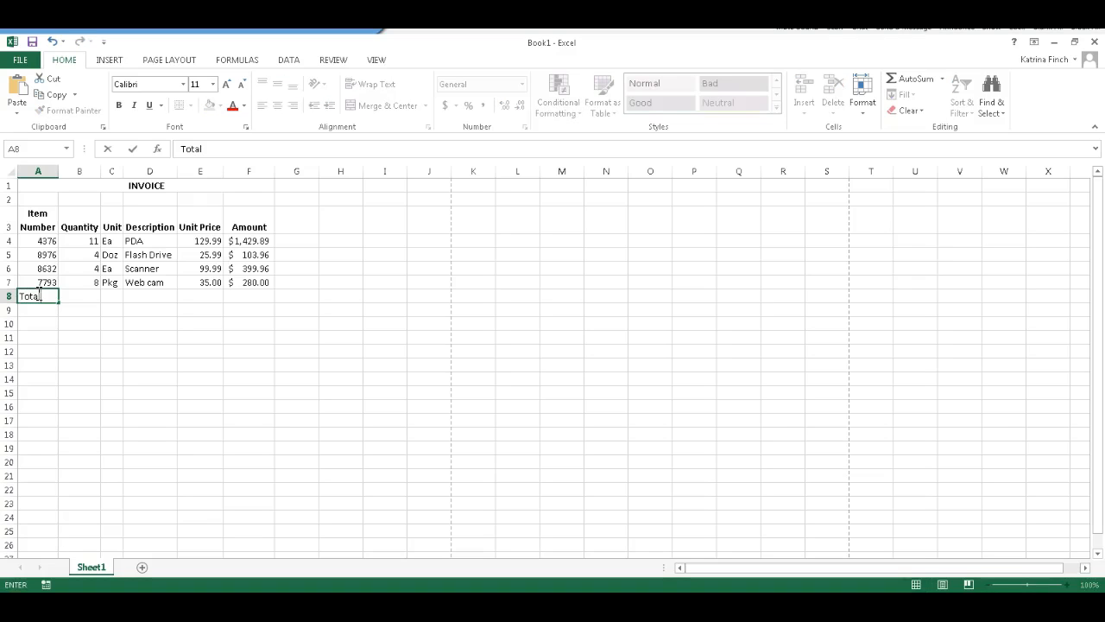
click(44, 311)
click(53, 294)
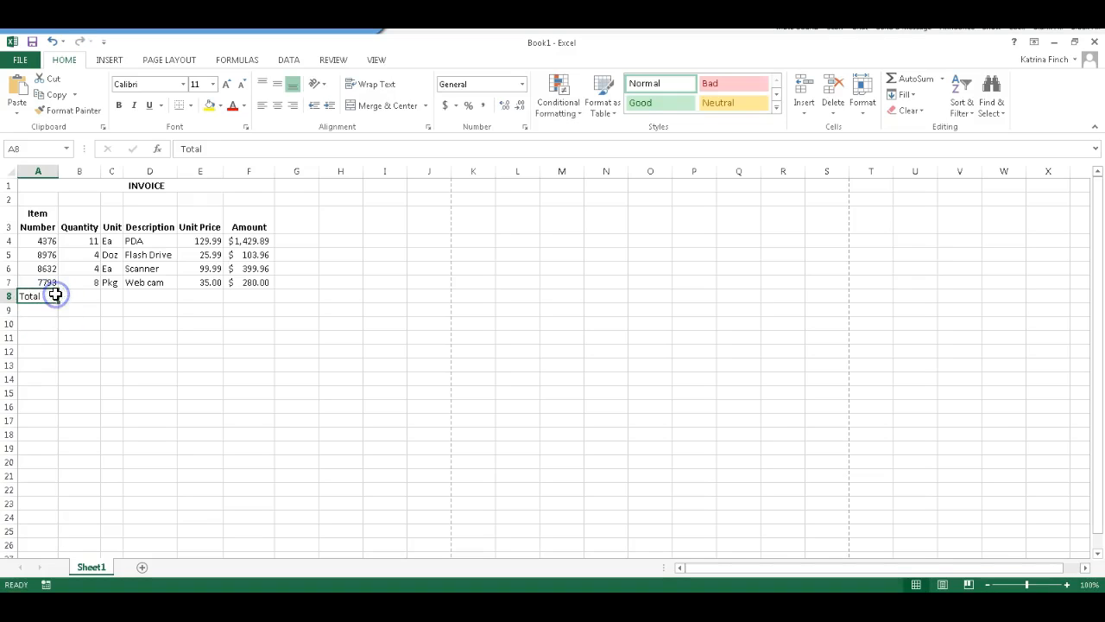
click(330, 105)
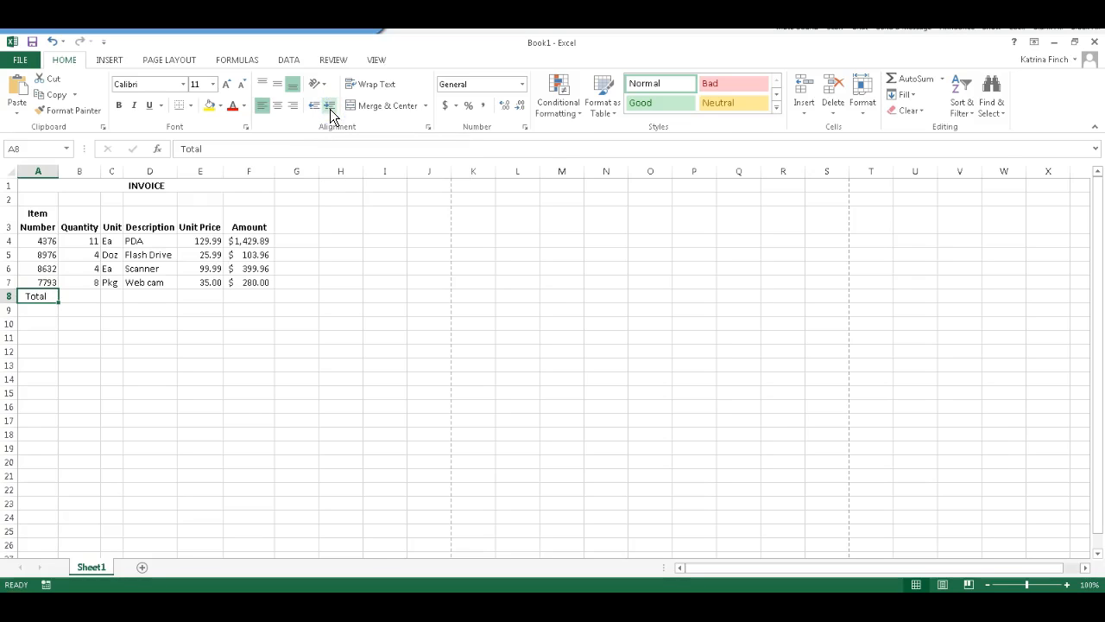
click(119, 106)
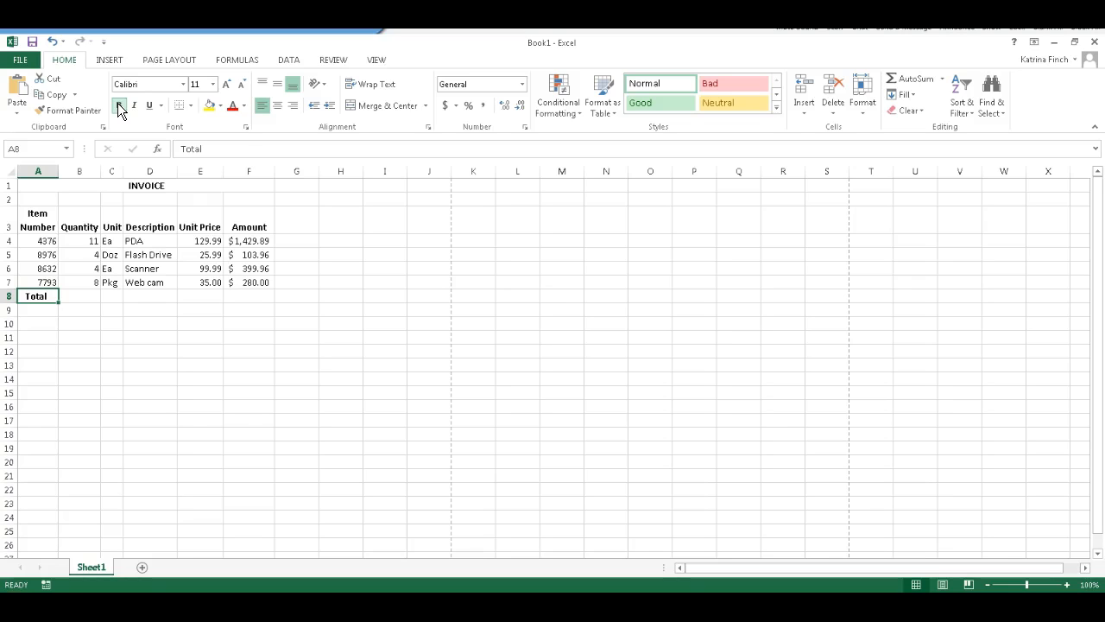
Insert the SUM function in cell F8 to add up the amounts in F4:F7
click(268, 298)
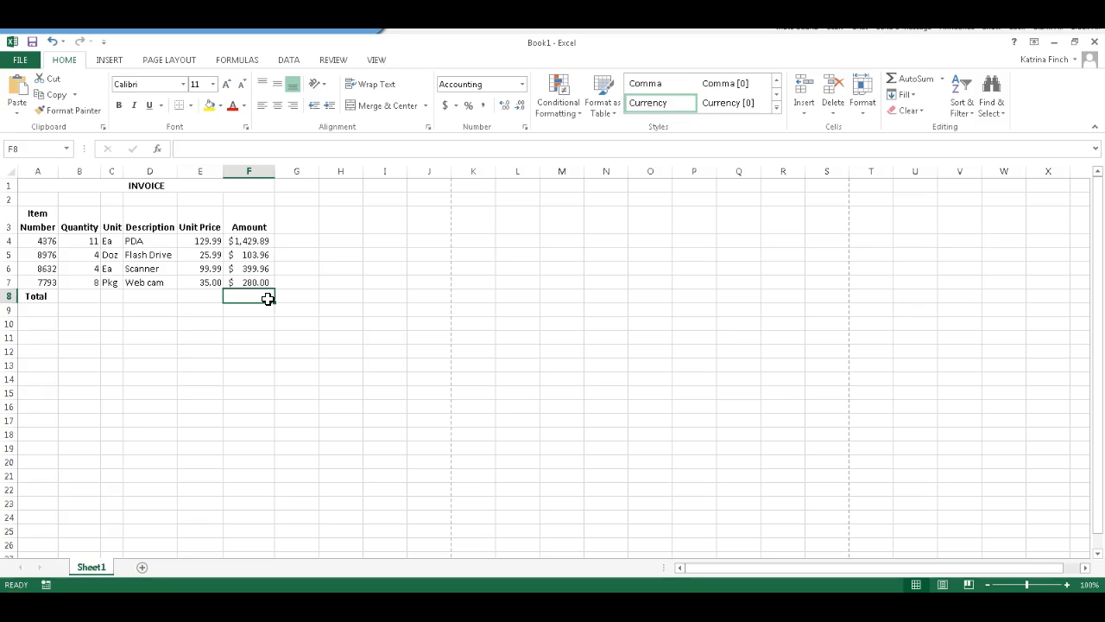
click(263, 297)
click(254, 57)
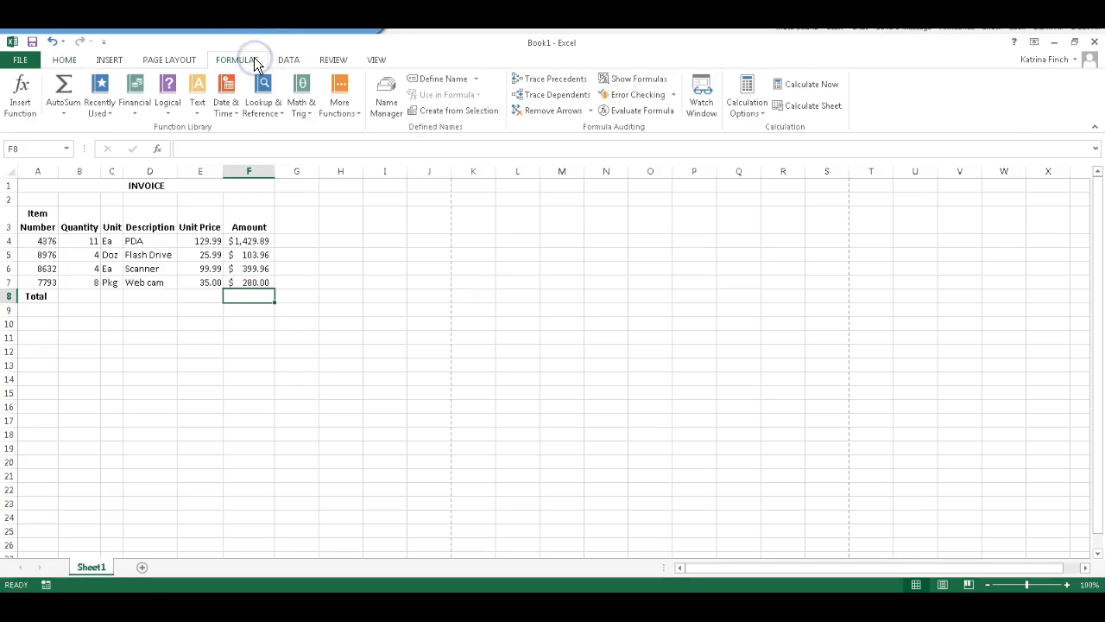
click(22, 105)
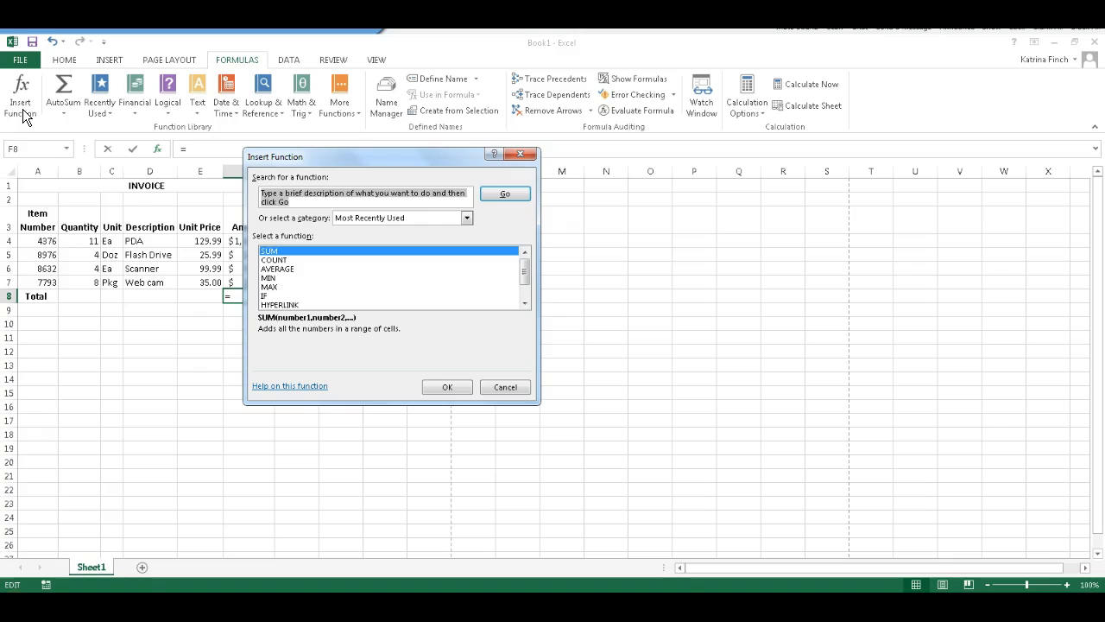
click(276, 251)
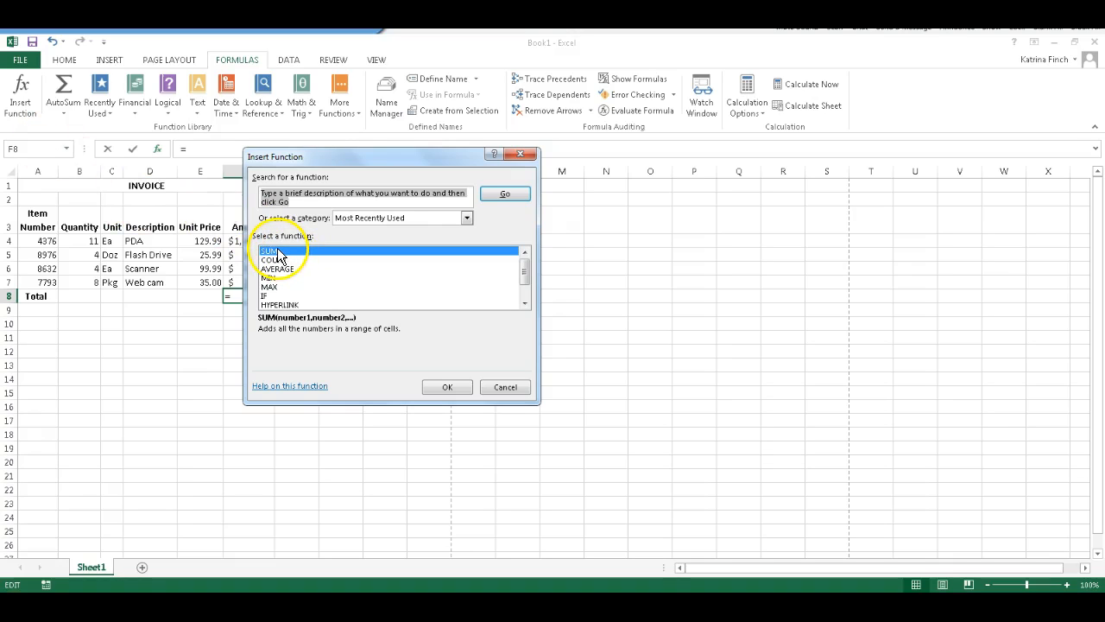
click(447, 387)
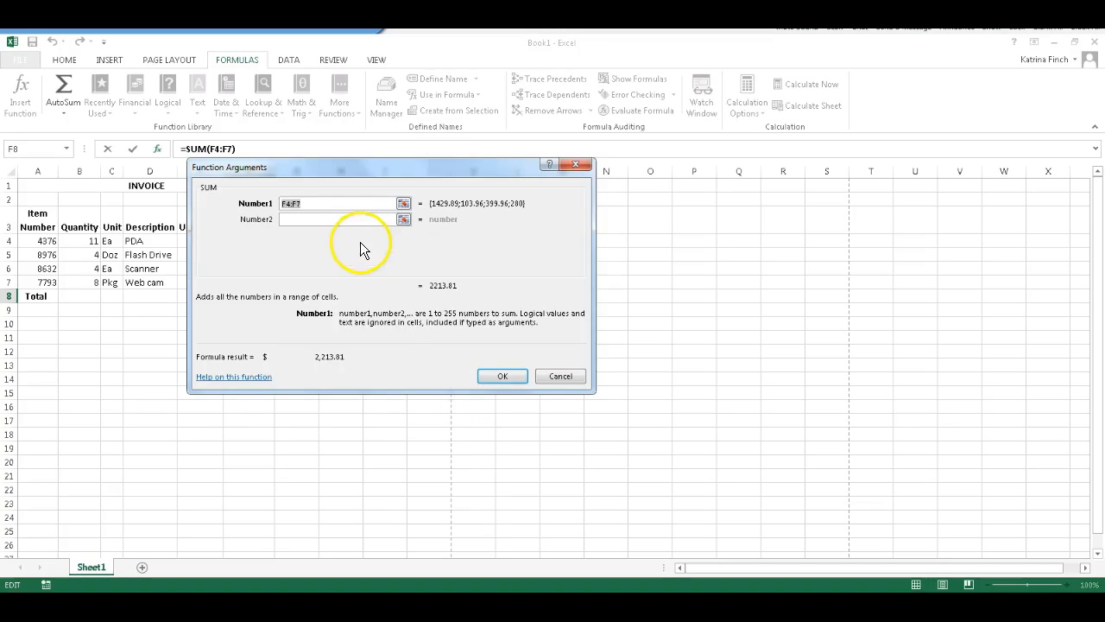
drag(343, 166, 335, 331)
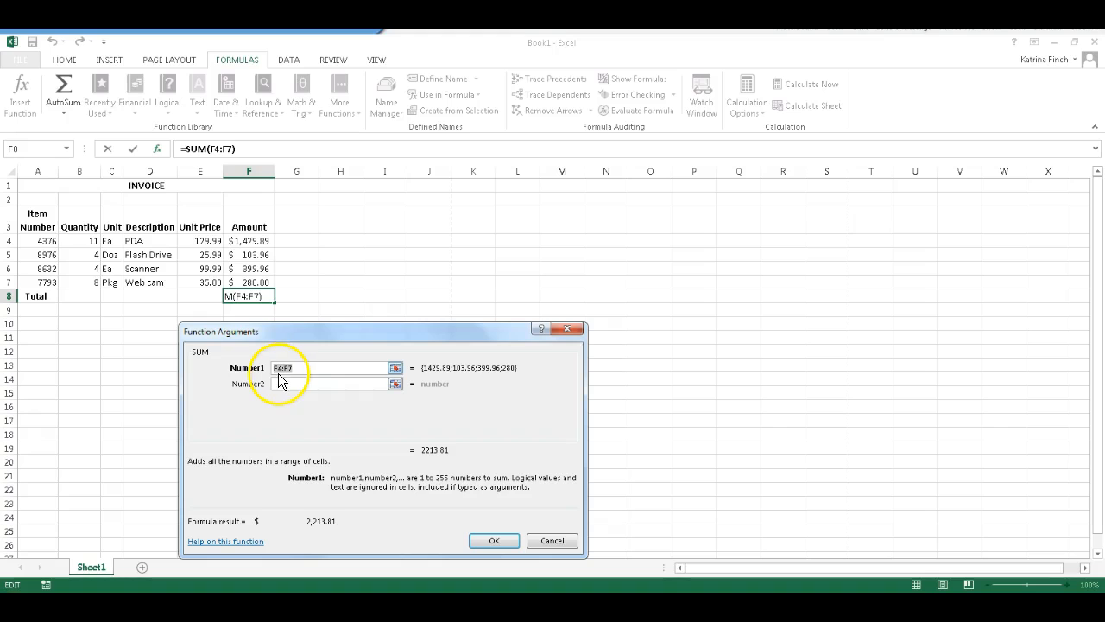
click(396, 368)
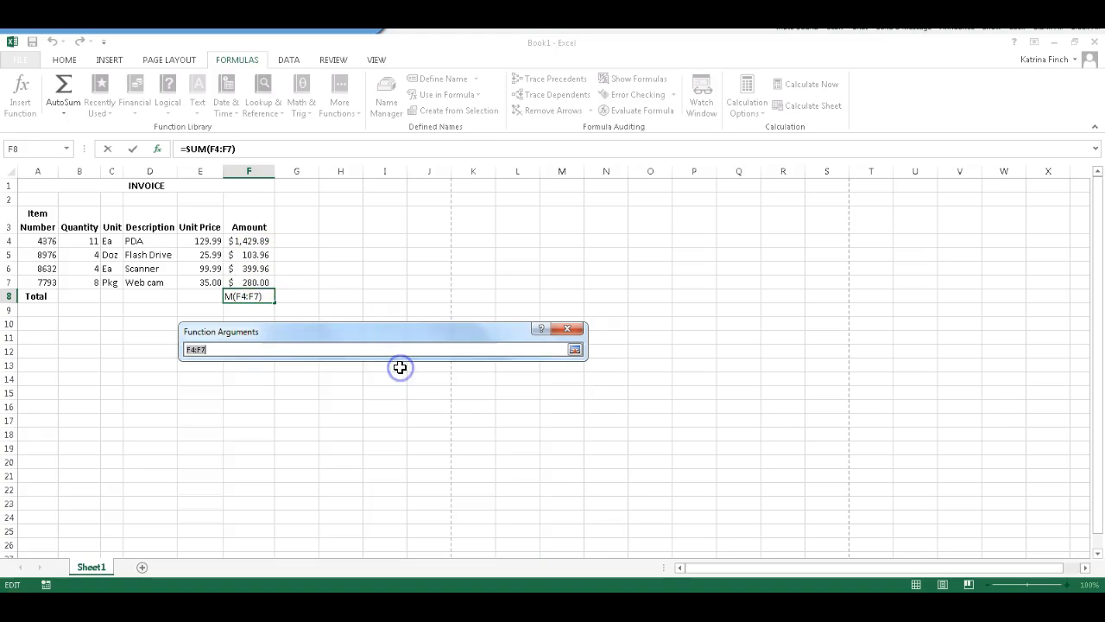
drag(247, 241, 247, 279)
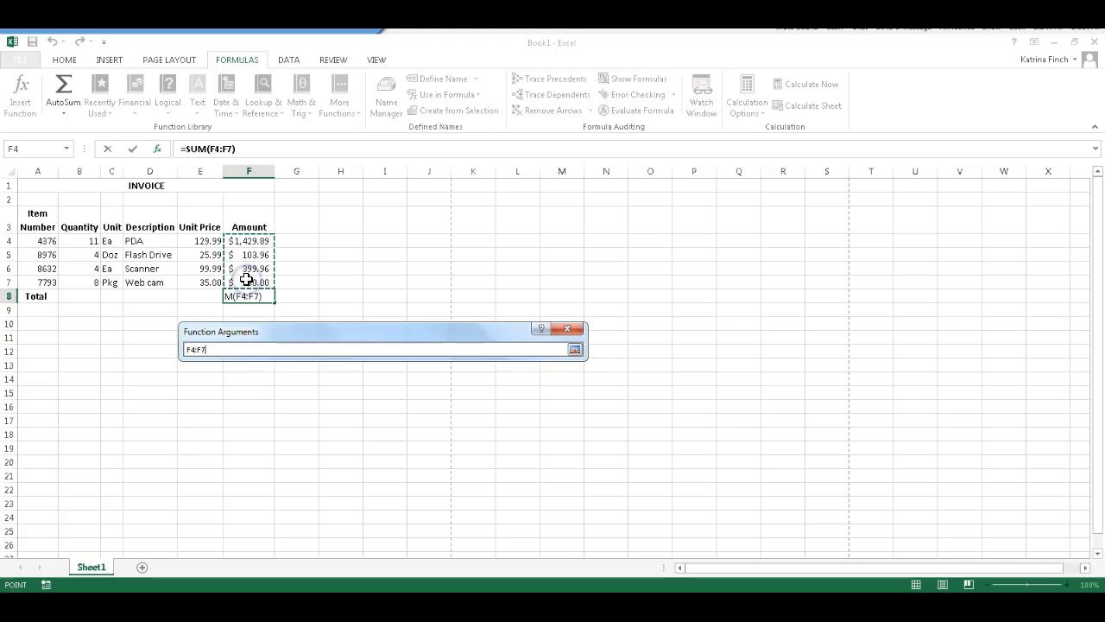
key(Return)
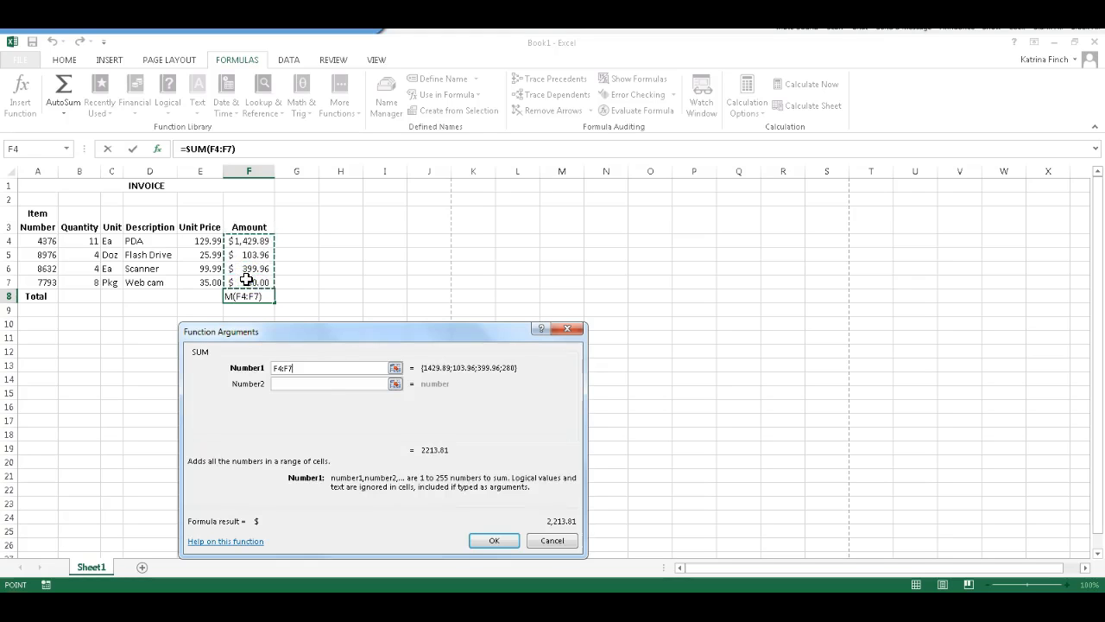
click(487, 538)
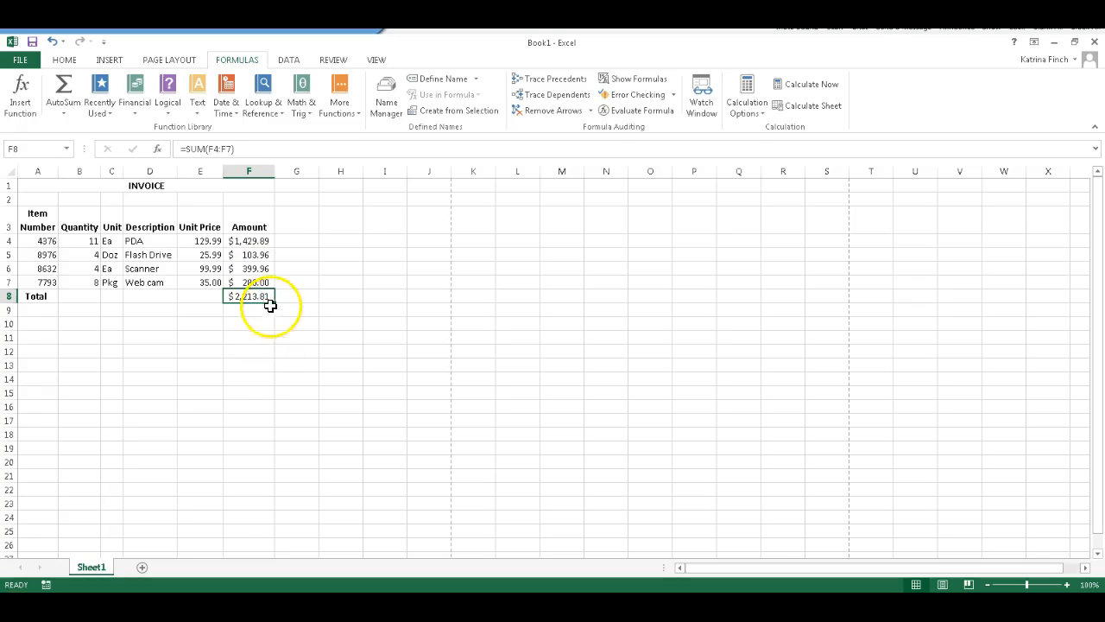
Add a top border and a double-line bottom border to the total in cell F8
click(73, 58)
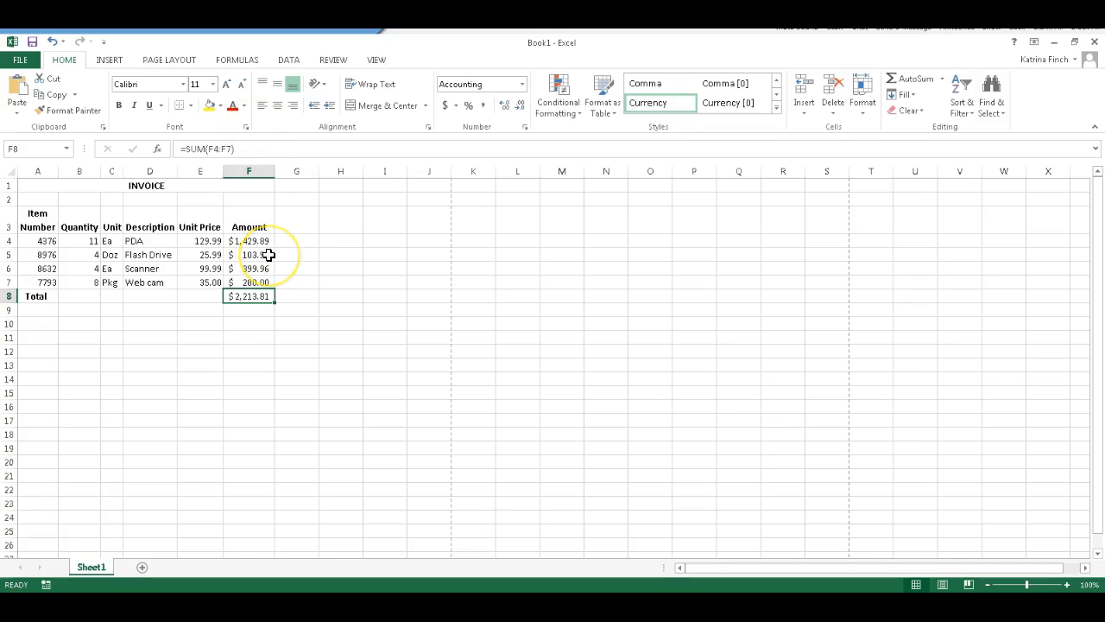
right_click(247, 296)
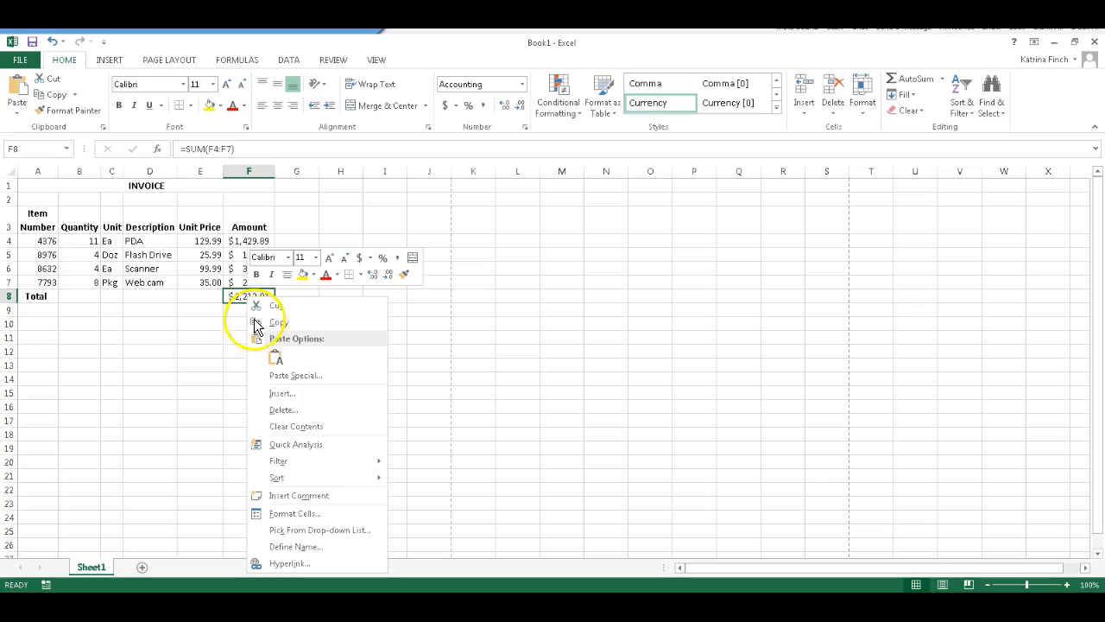
click(298, 514)
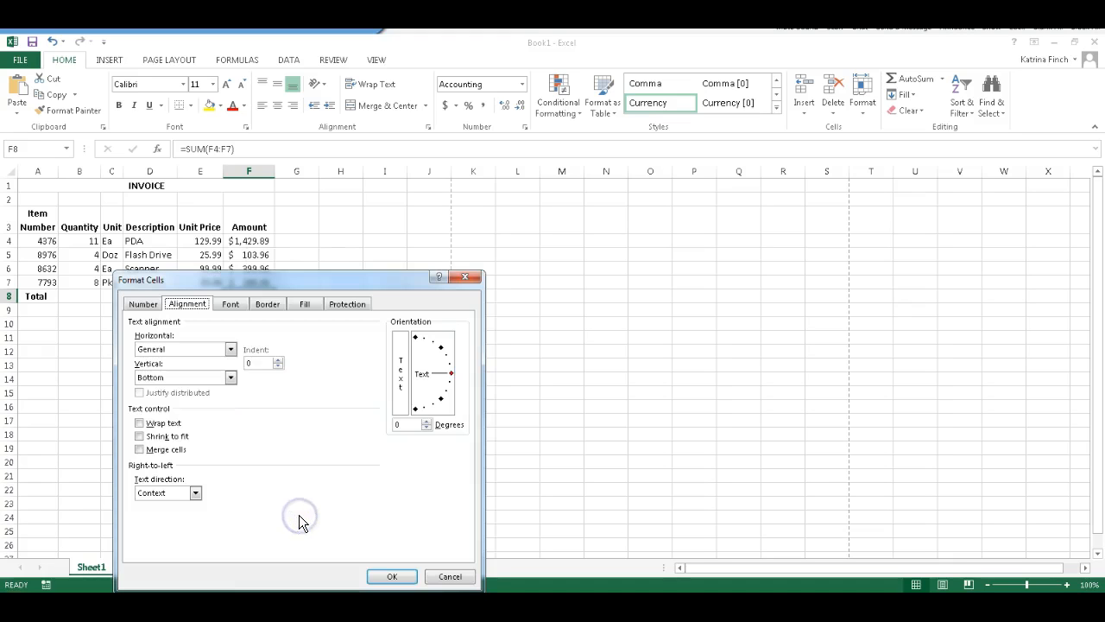
click(268, 304)
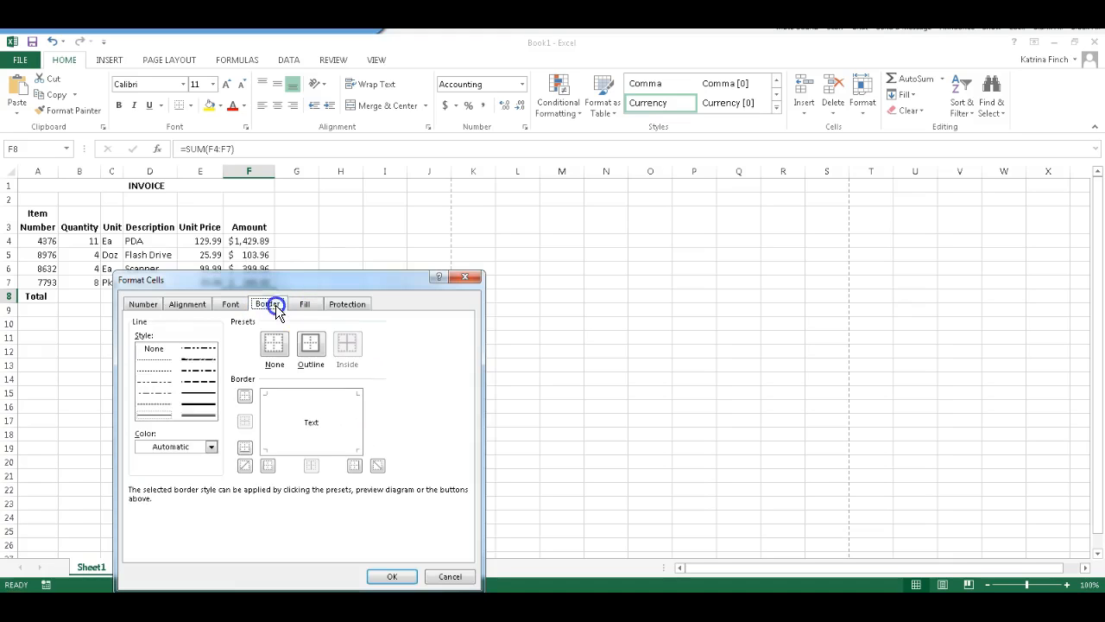
click(311, 421)
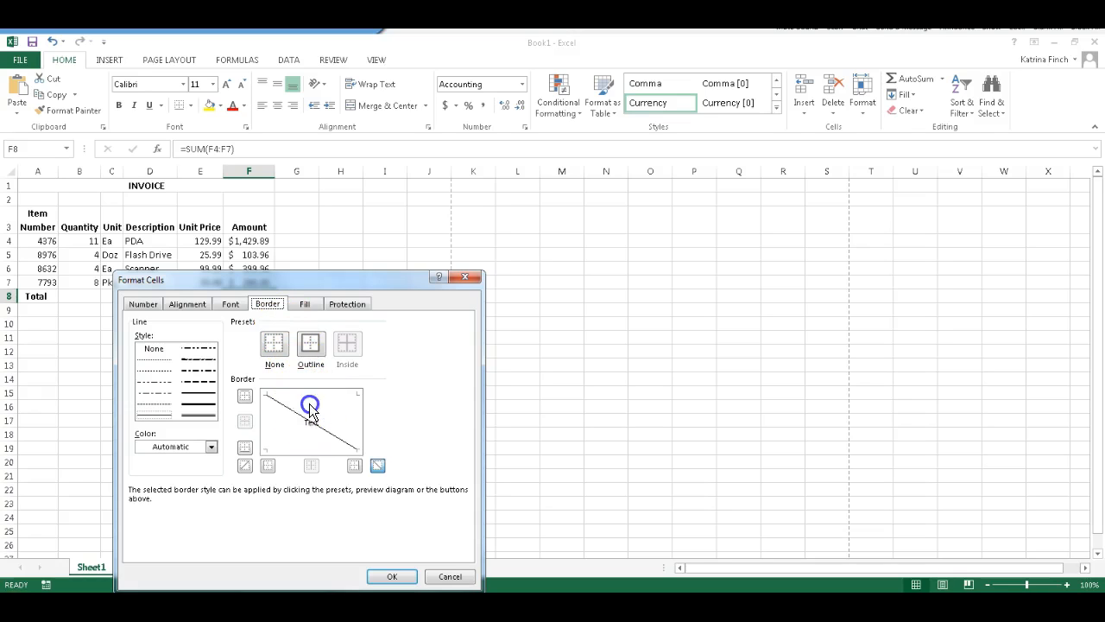
click(308, 411)
click(301, 393)
click(214, 412)
click(206, 415)
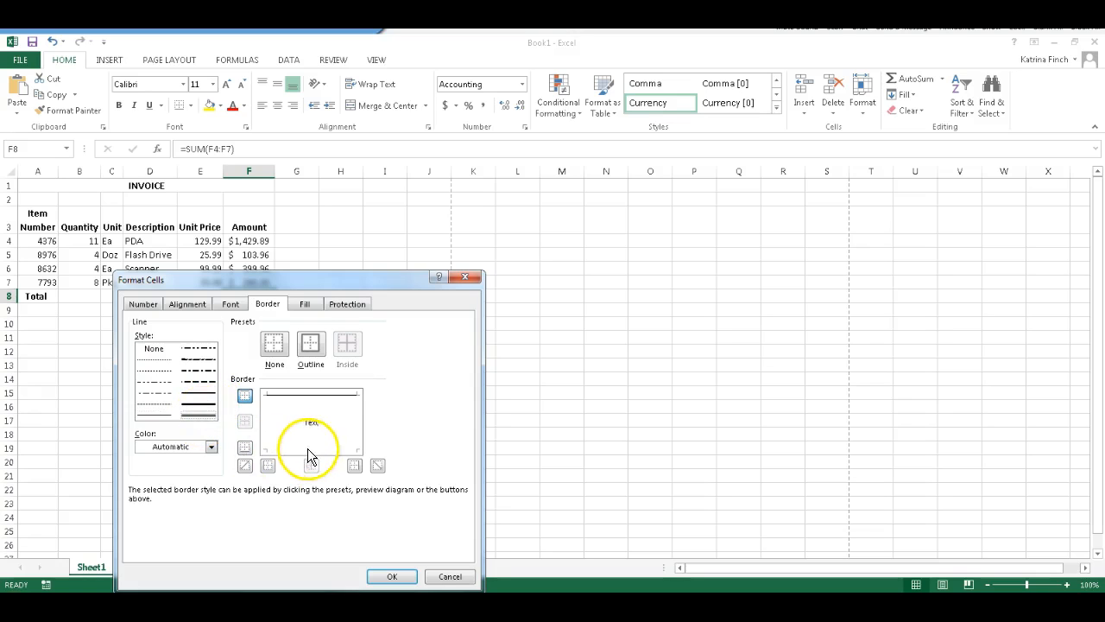
click(392, 576)
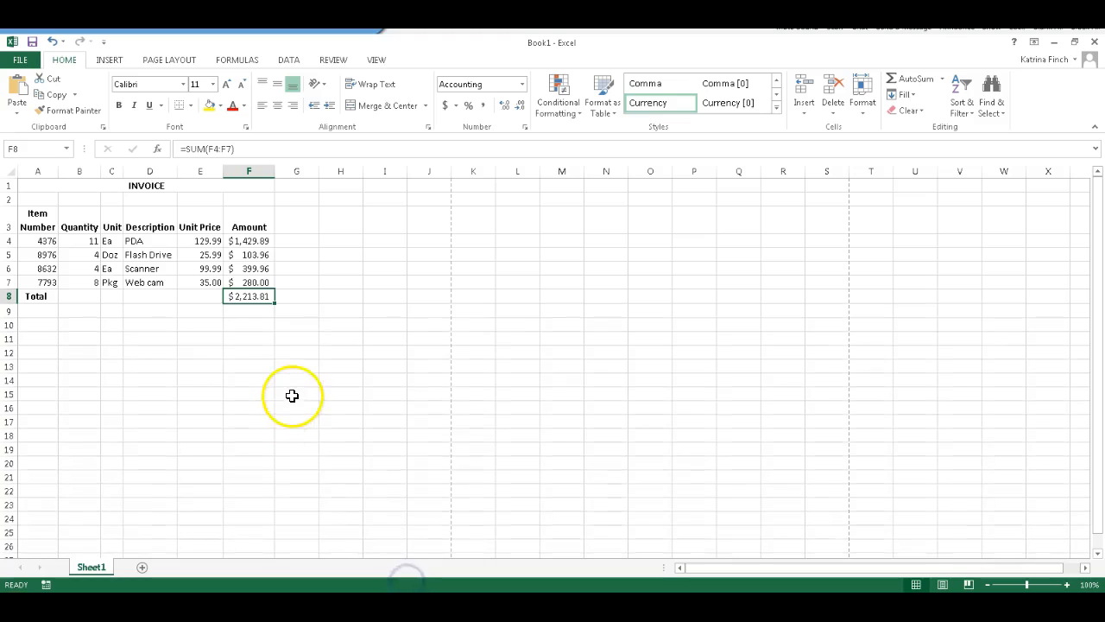
click(257, 339)
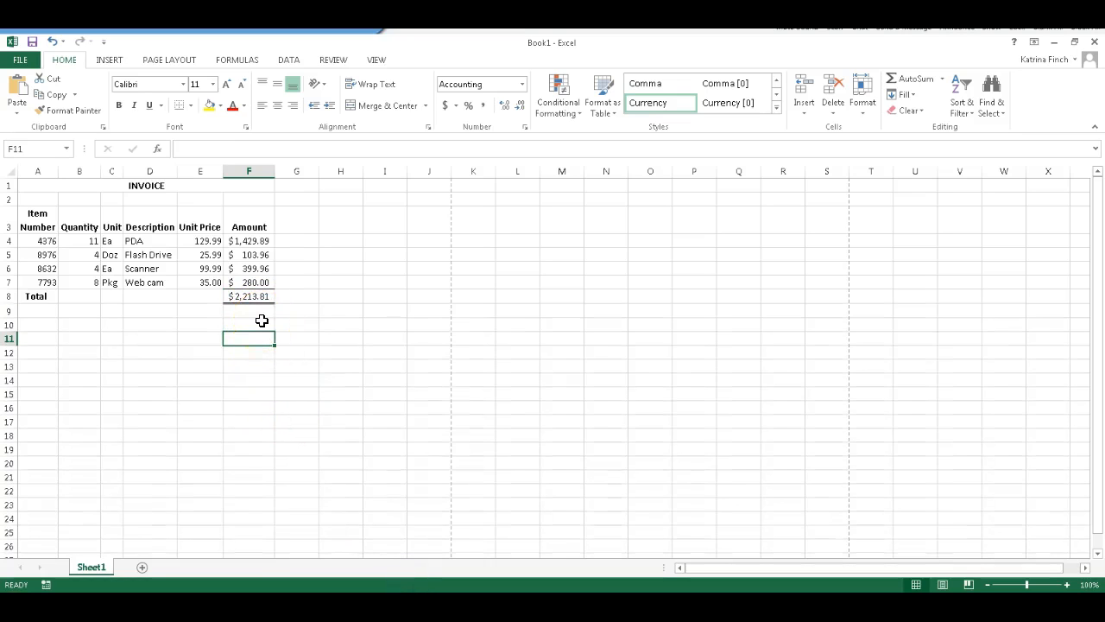
click(59, 324)
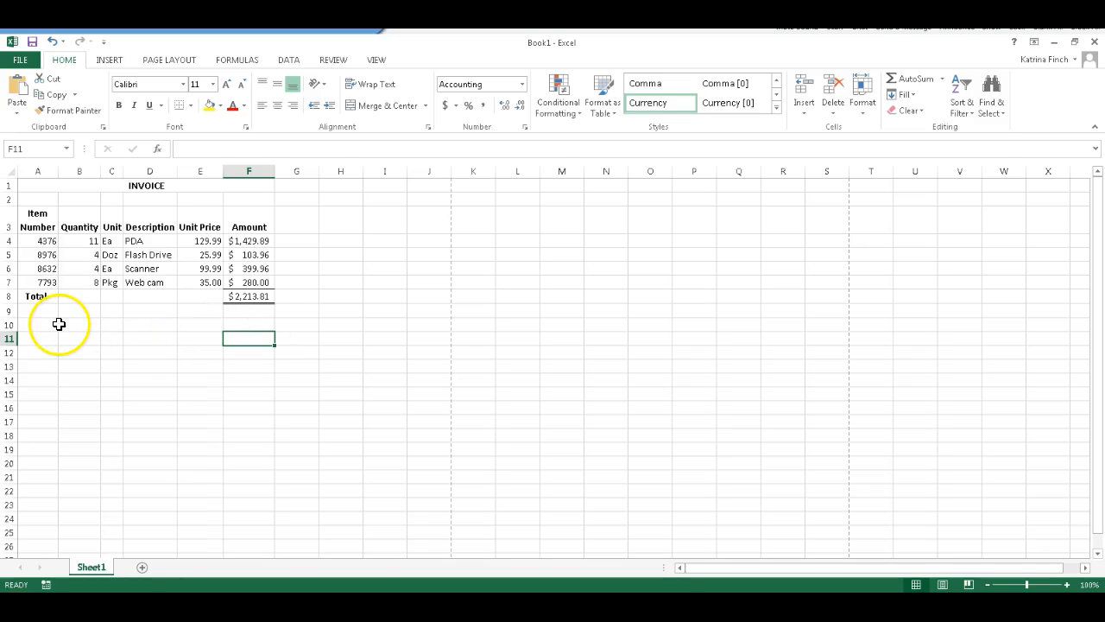